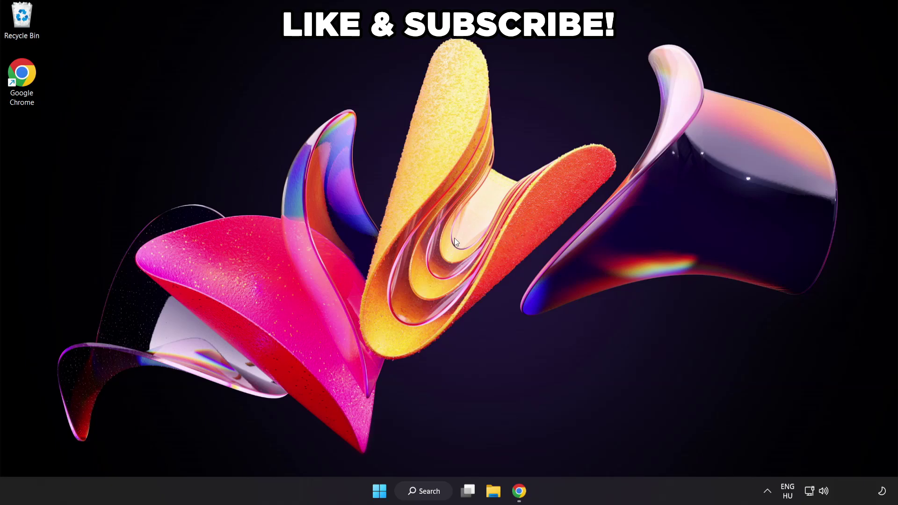
Step: Open the Balanced plan's settings page from a Windows search for 'edit power plan'
left_click(429, 491)
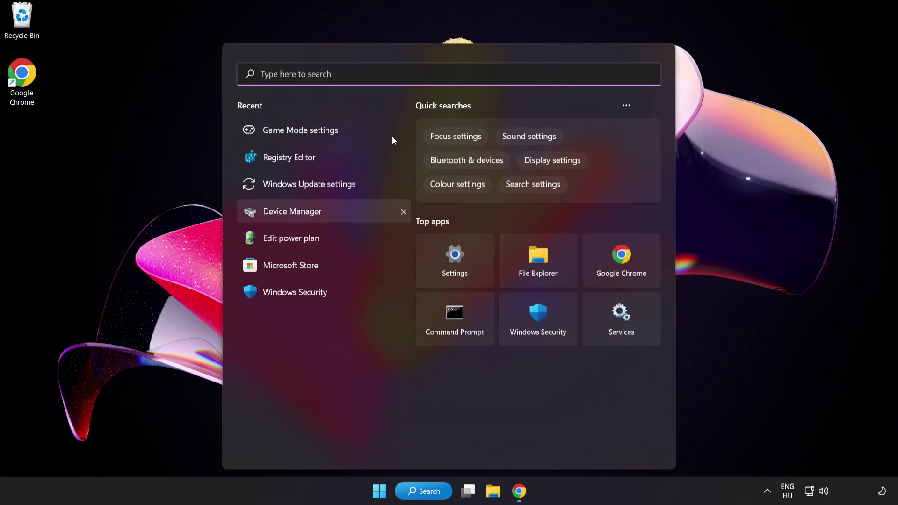
type("edit po")
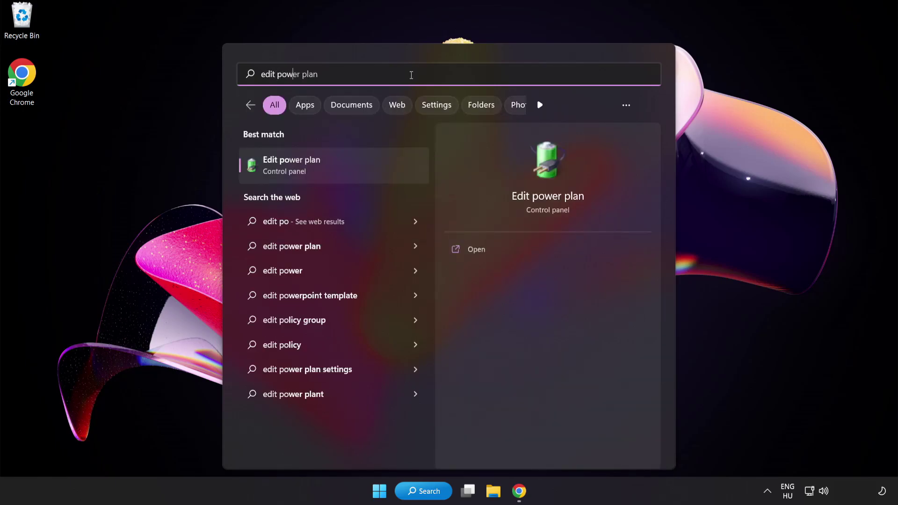
type("wer plan")
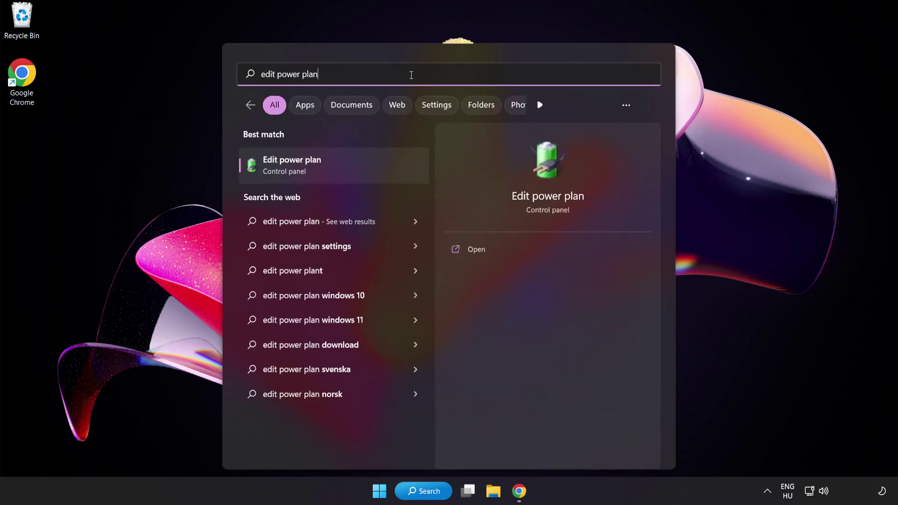
left_click(364, 171)
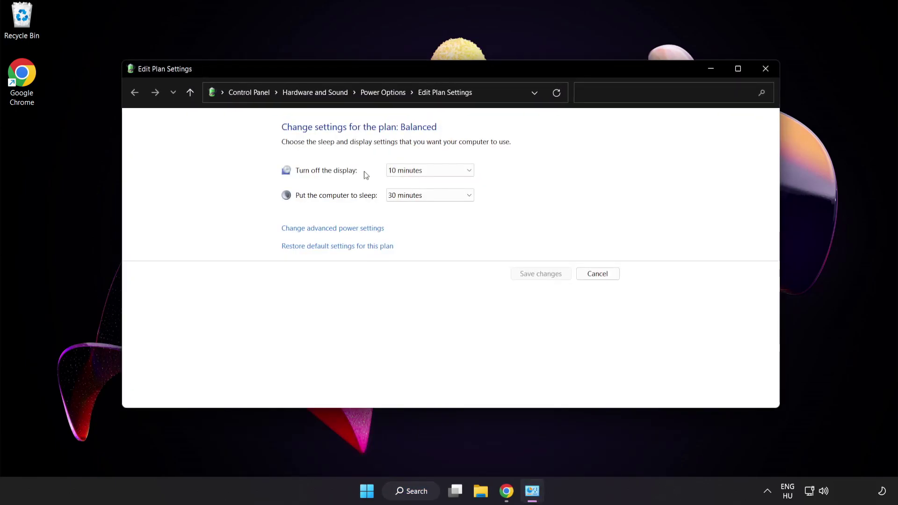
Step: Switch the active power plan to High performance and close Power Options
left_click(391, 93)
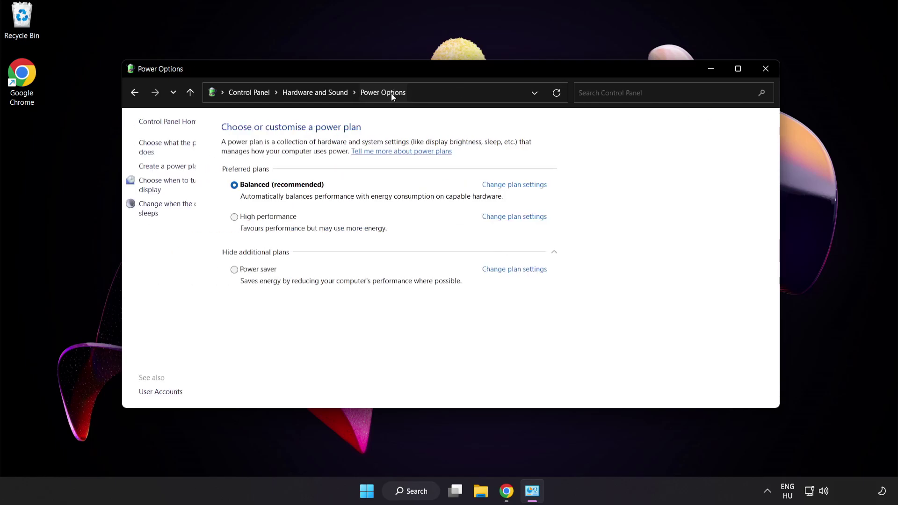
left_click(300, 221)
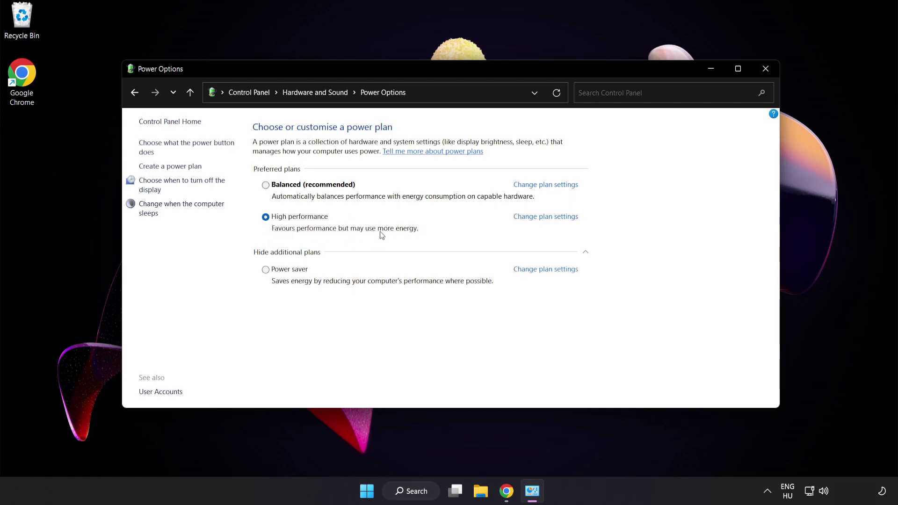
left_click(766, 68)
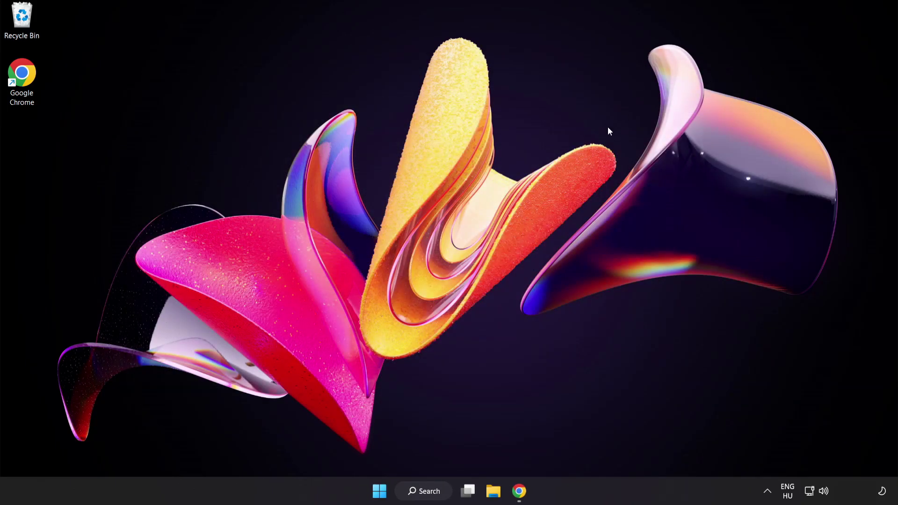
Step: Launch Device Manager from a Windows search for 'device manager'
left_click(435, 489)
type("d")
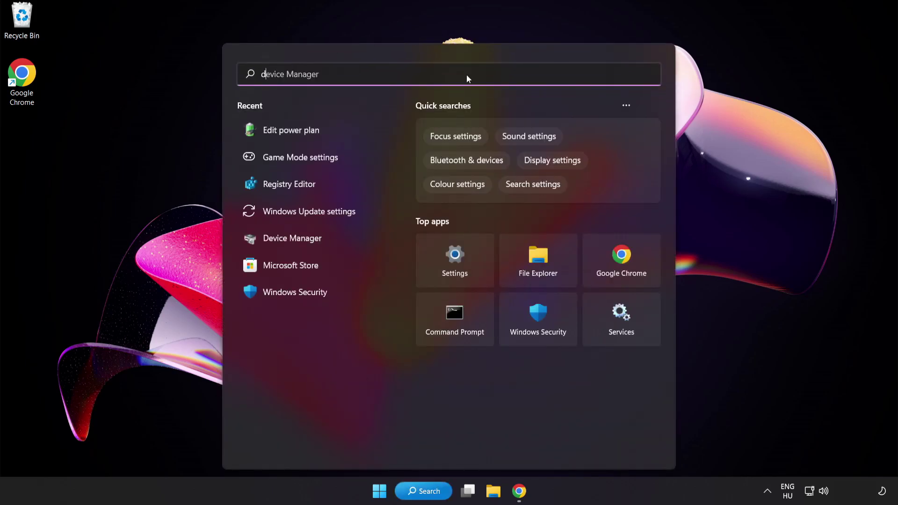
type("evice manager")
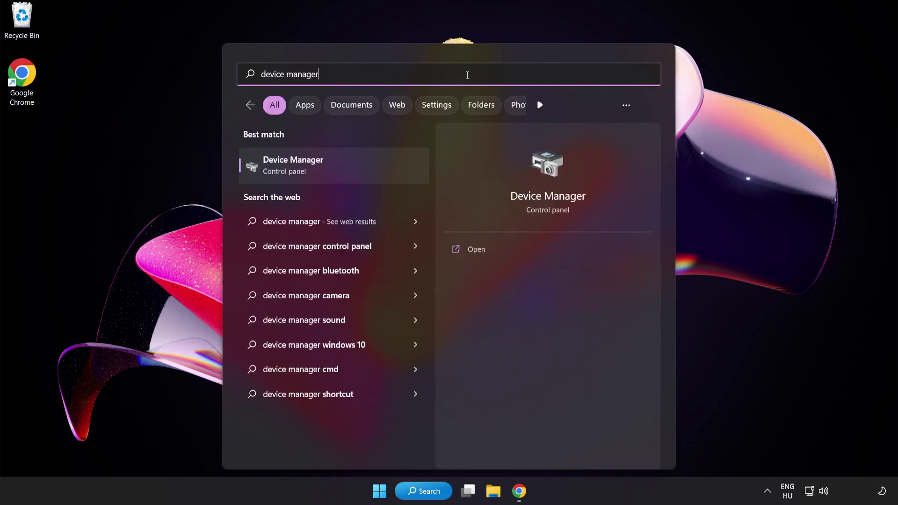
left_click(368, 173)
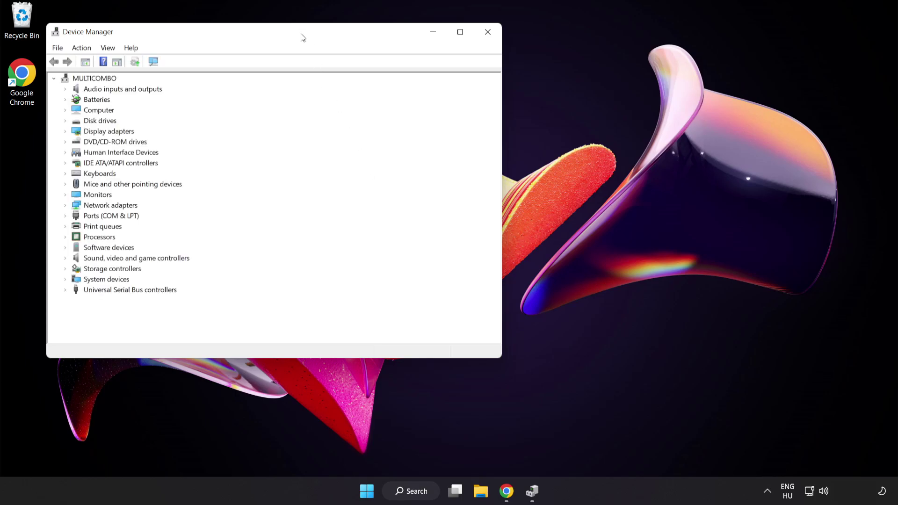
Step: Expand Display adapters and choose Update driver for the VMware SVGA 3D adapter
left_click_drag(302, 36, 456, 93)
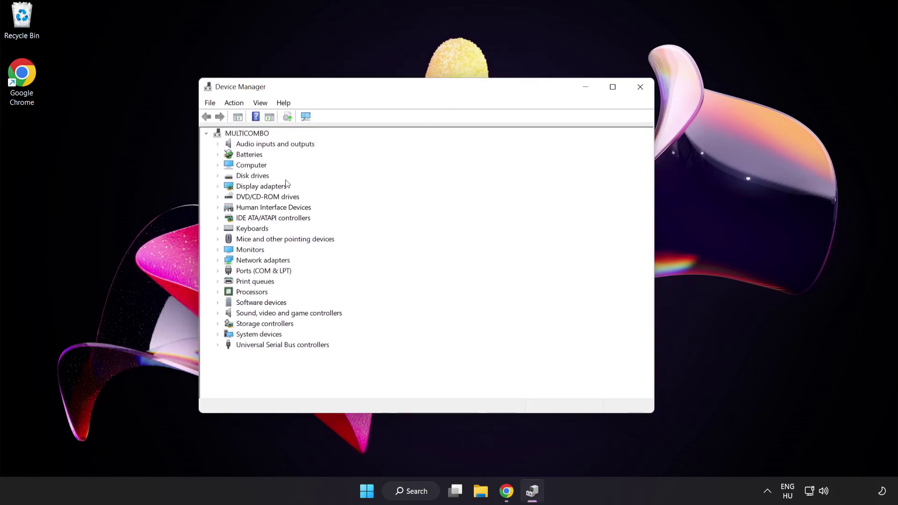
left_click(232, 187)
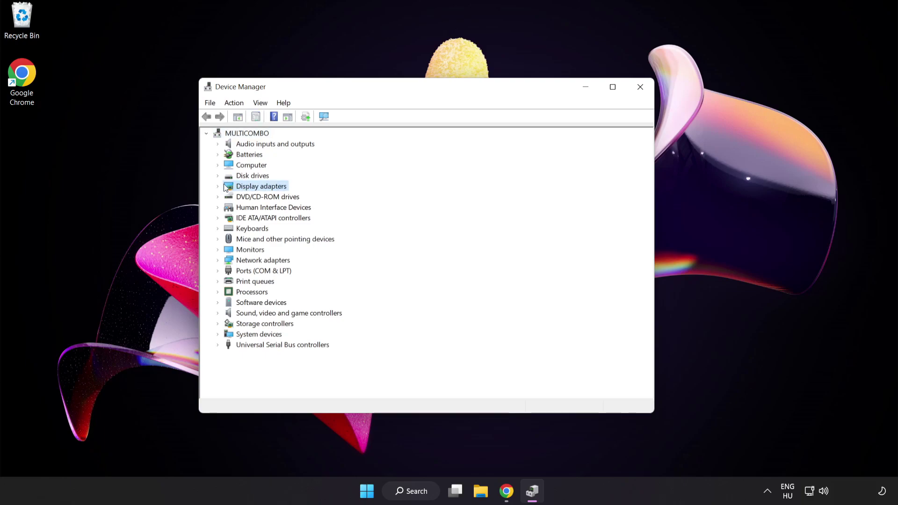
left_click(218, 187)
left_click(256, 198)
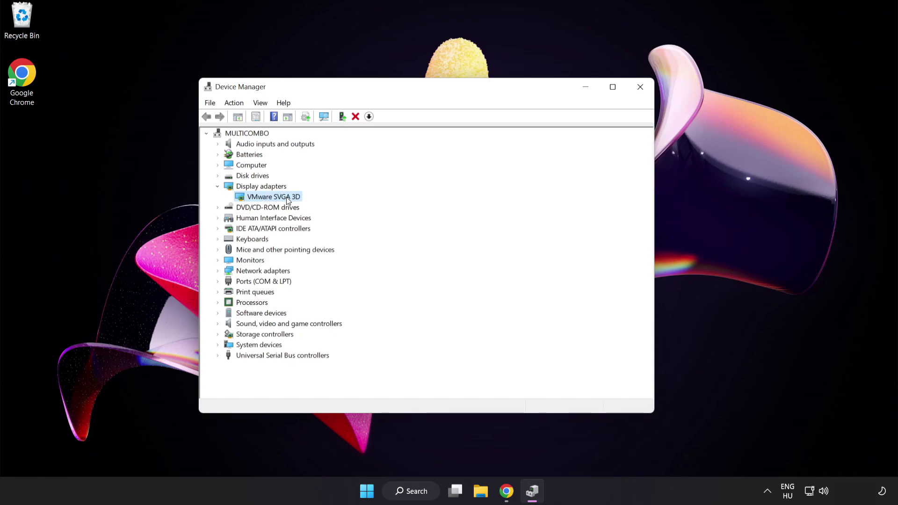
right_click(286, 197)
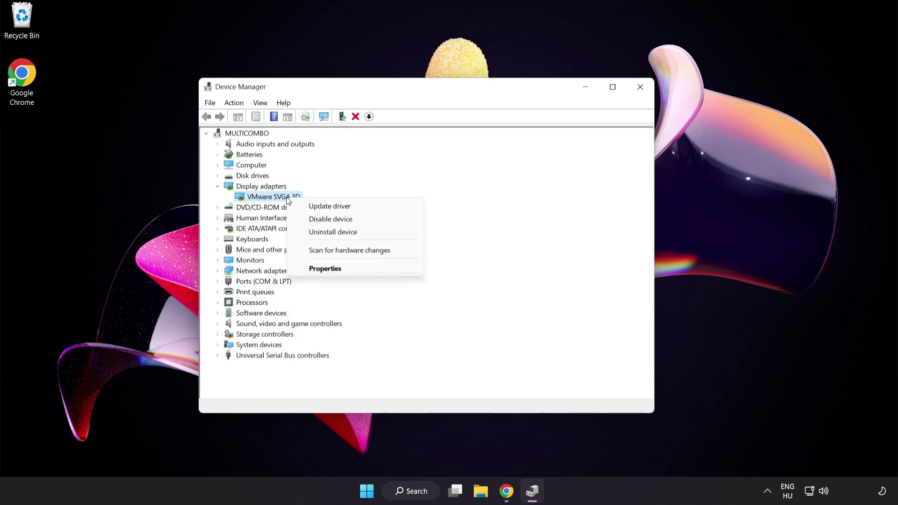
left_click(352, 208)
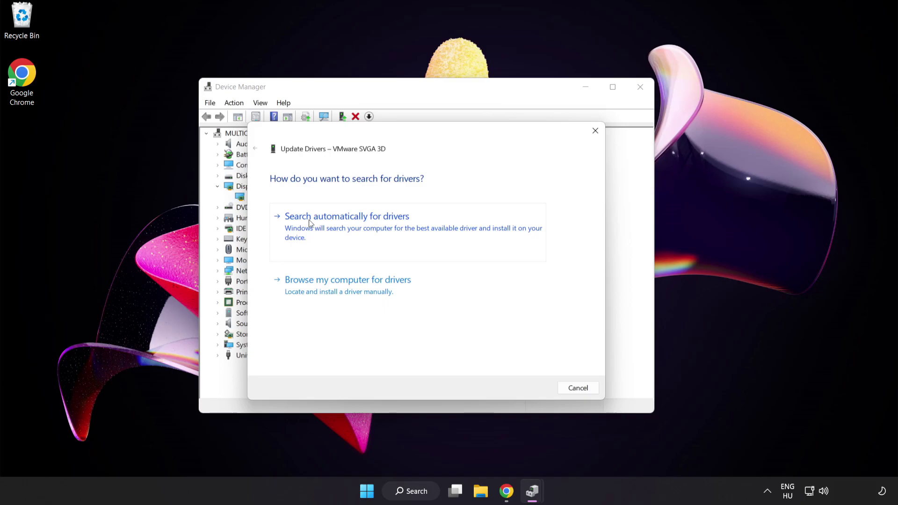
Step: Search automatically for VMware SVGA 3D drivers, dismiss the result, and close Device Manager
left_click(370, 228)
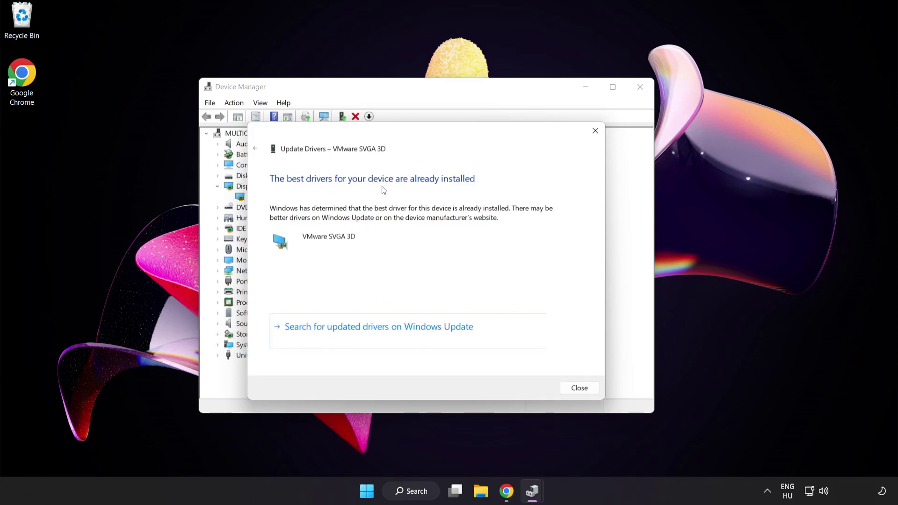
left_click(578, 388)
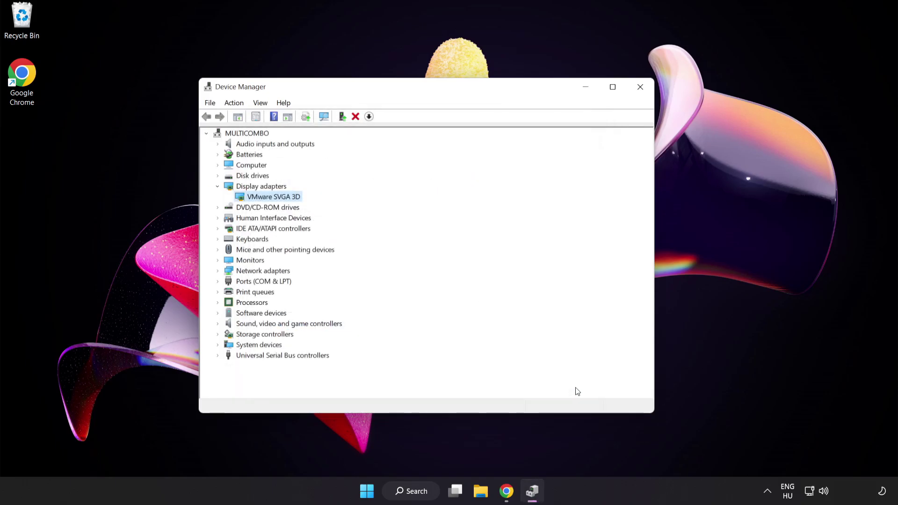
left_click(636, 92)
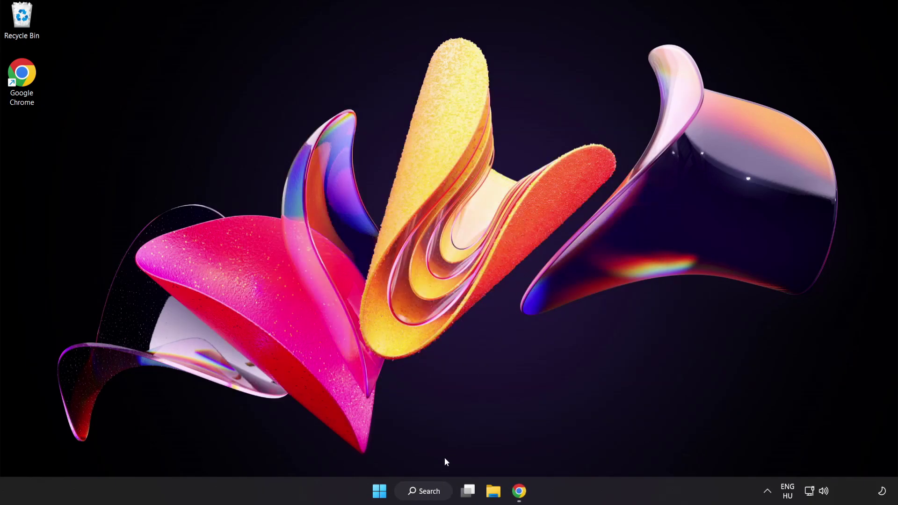
Step: Open Game Mode settings from a Windows search for 'game mode settings'
left_click(425, 491)
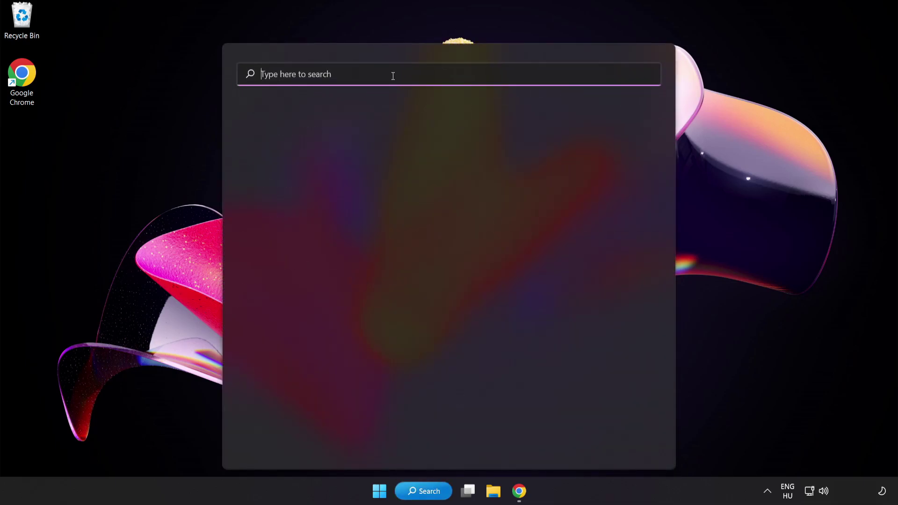
type("game mode settings")
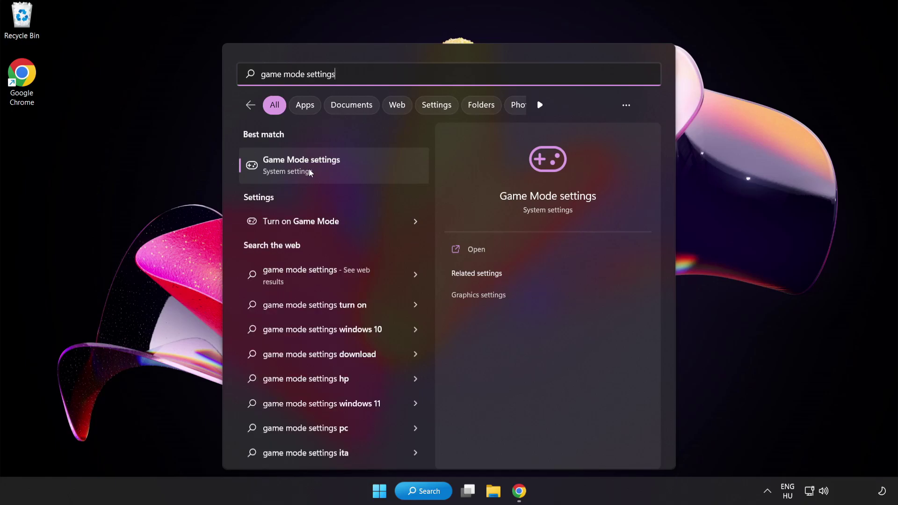
left_click(328, 169)
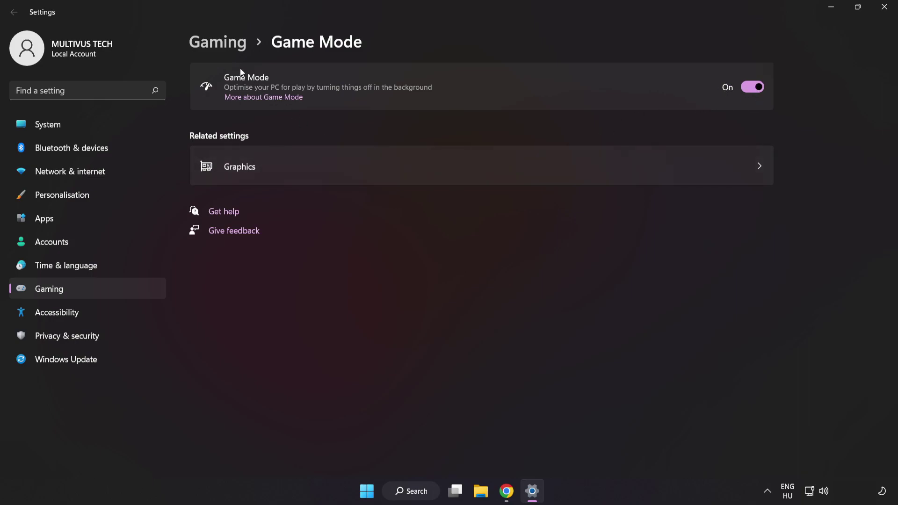
Step: Review the Gaming and Xbox Game Bar settings pages, then close Settings
left_click(222, 46)
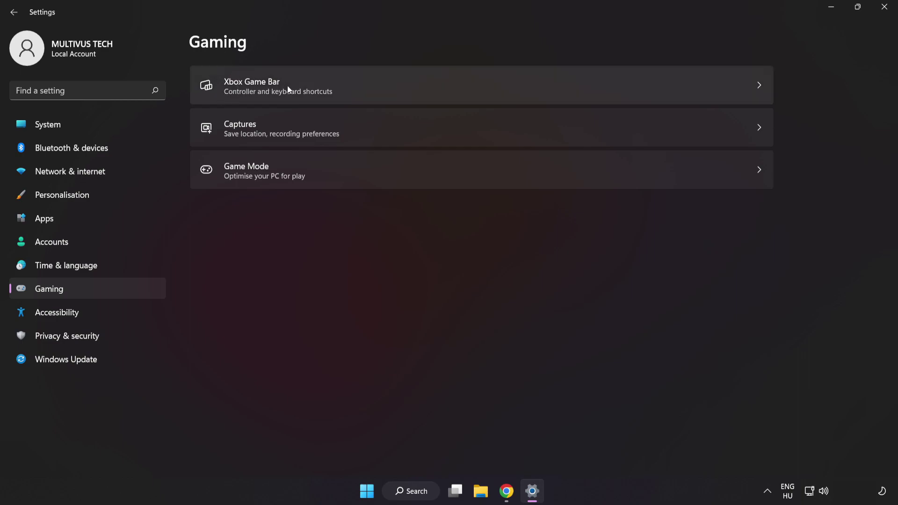
left_click(647, 82)
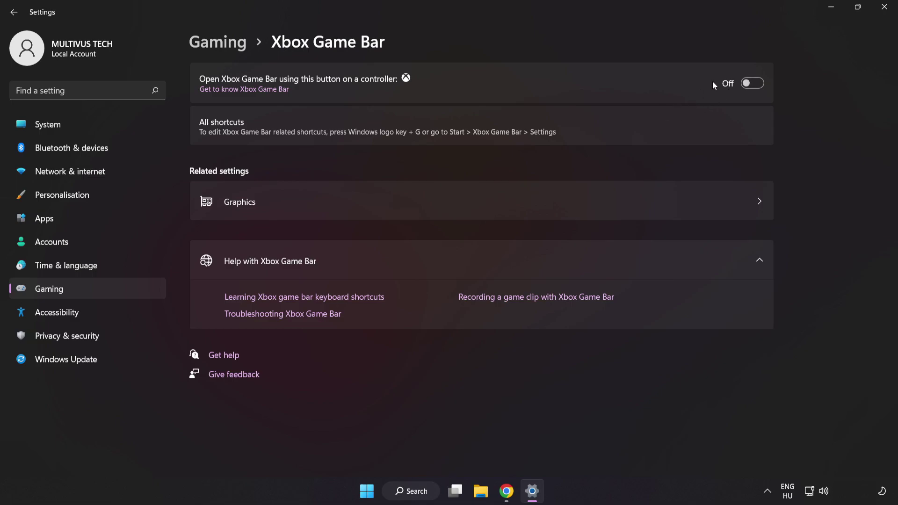
left_click(884, 7)
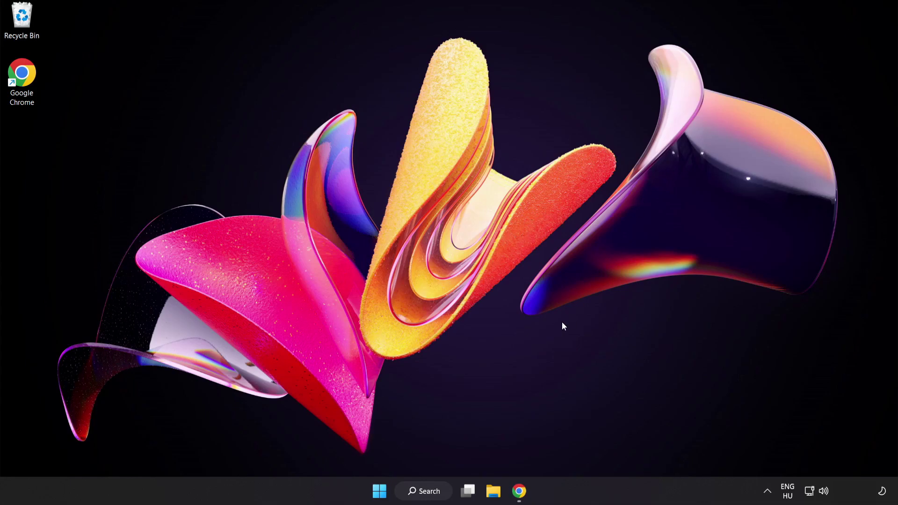
Step: Open Task Manager from the Win+X menu and end the Google Chrome (8) process group
right_click(377, 495)
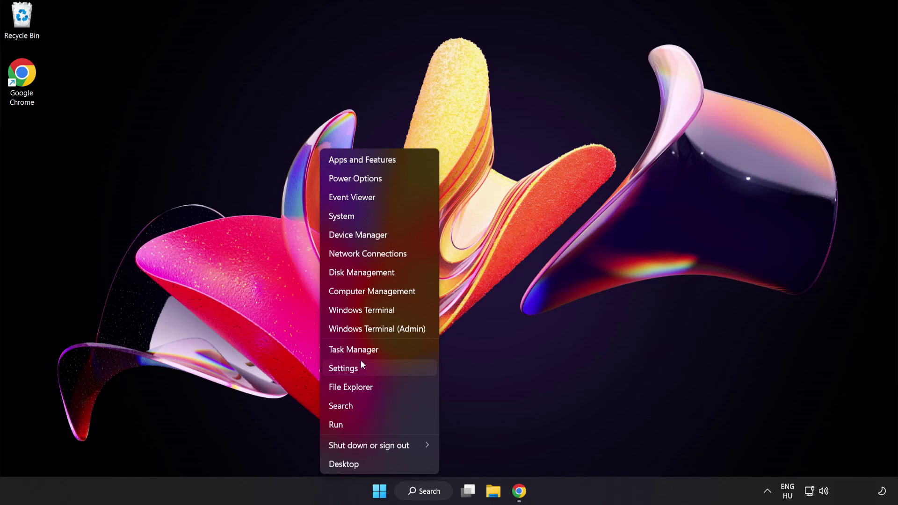
left_click(385, 349)
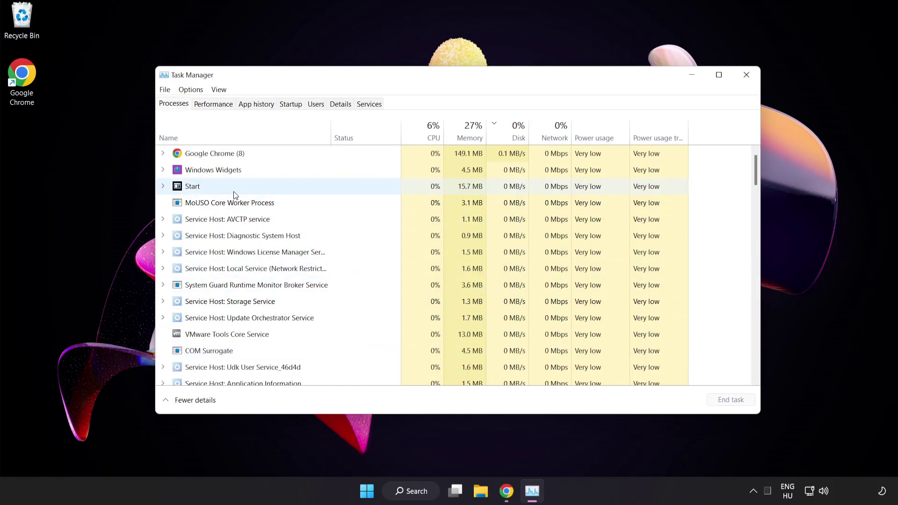
left_click(229, 155)
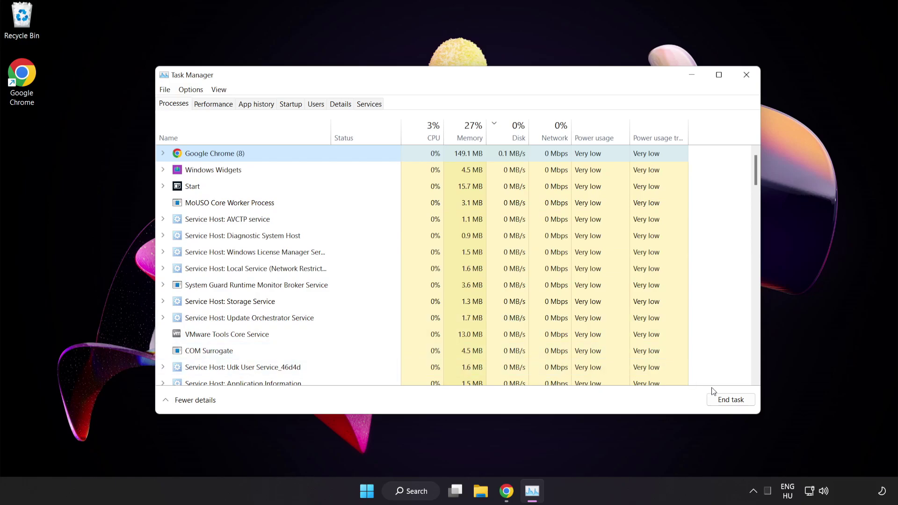
left_click(726, 400)
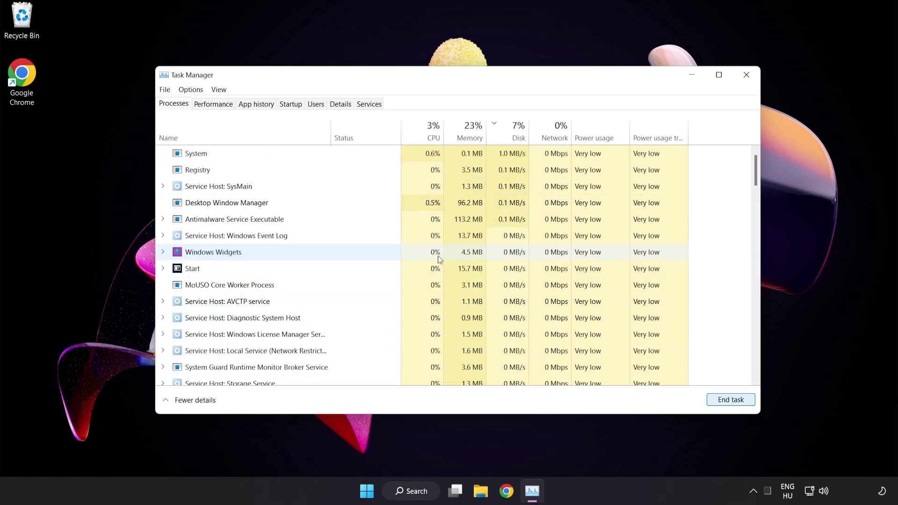
mouse_move(755, 172)
left_mouse_down()
mouse_move(751, 311)
mouse_move(755, 172)
left_mouse_up()
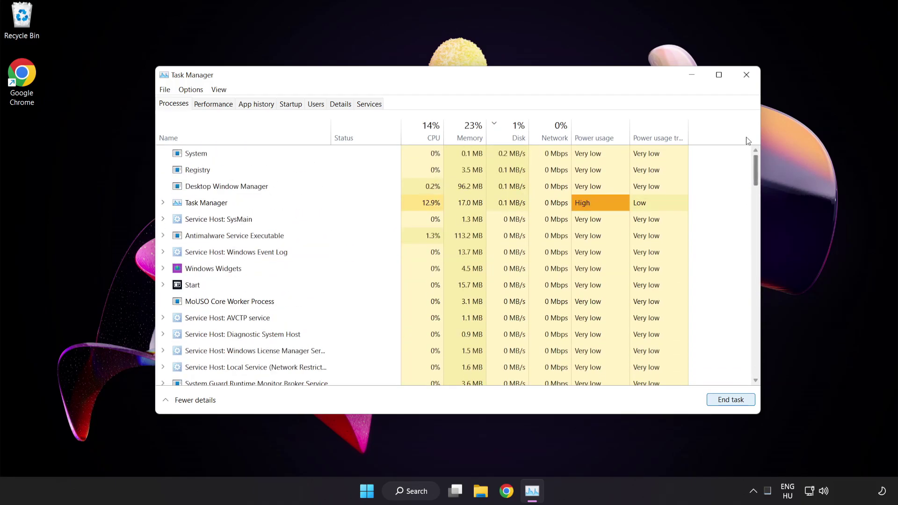
Step: Disable Cortana, Phone Link and Terminal as startup apps, then close Task Manager
left_click(293, 104)
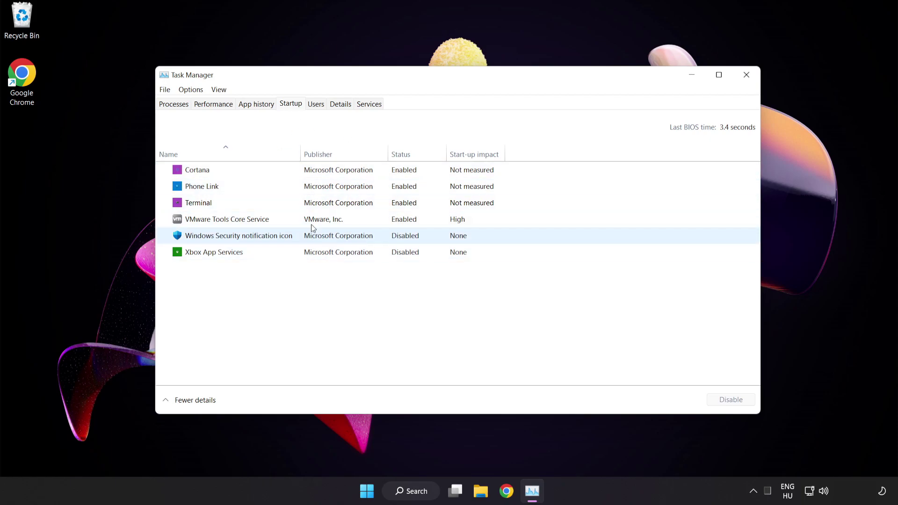
left_click(317, 174)
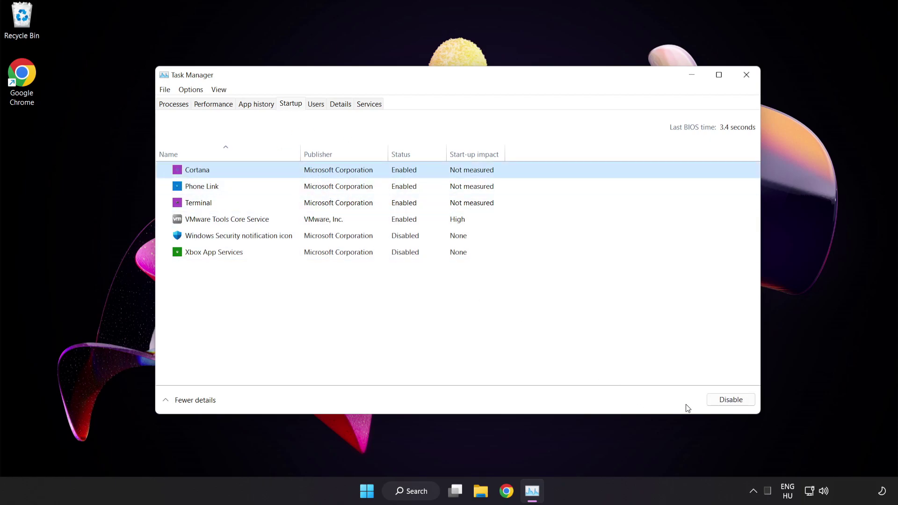
left_click(729, 399)
left_click(263, 188)
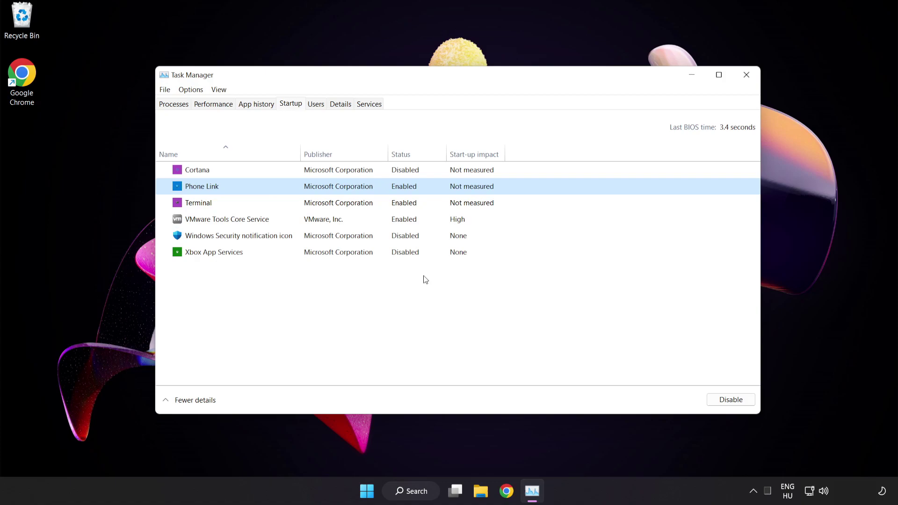
left_click(726, 400)
left_click(358, 206)
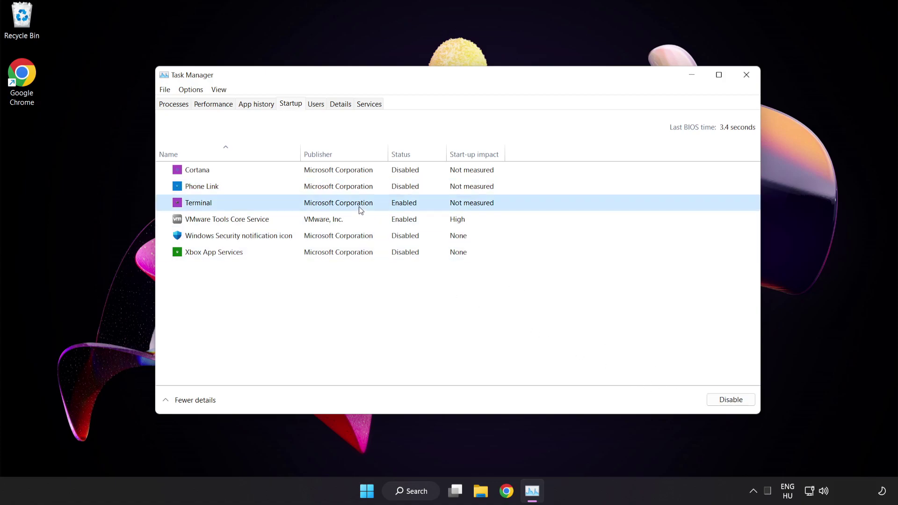
left_click(729, 399)
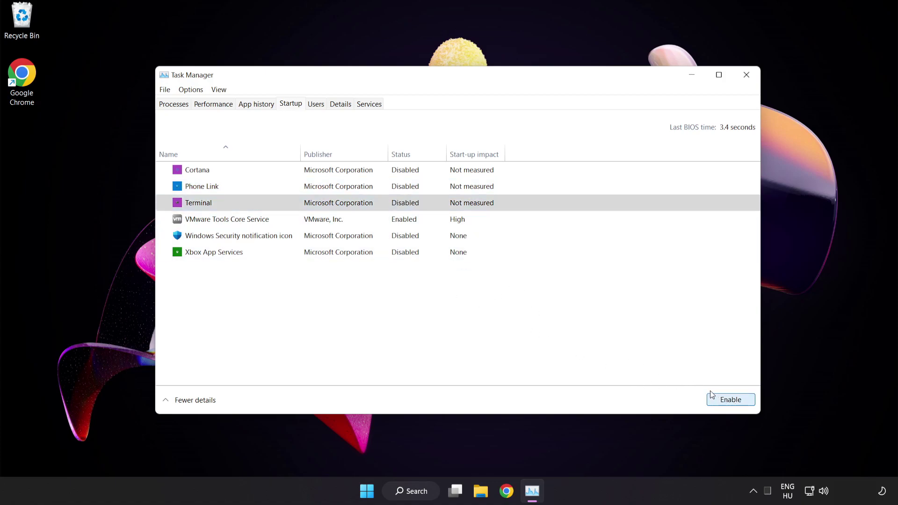
left_click(747, 75)
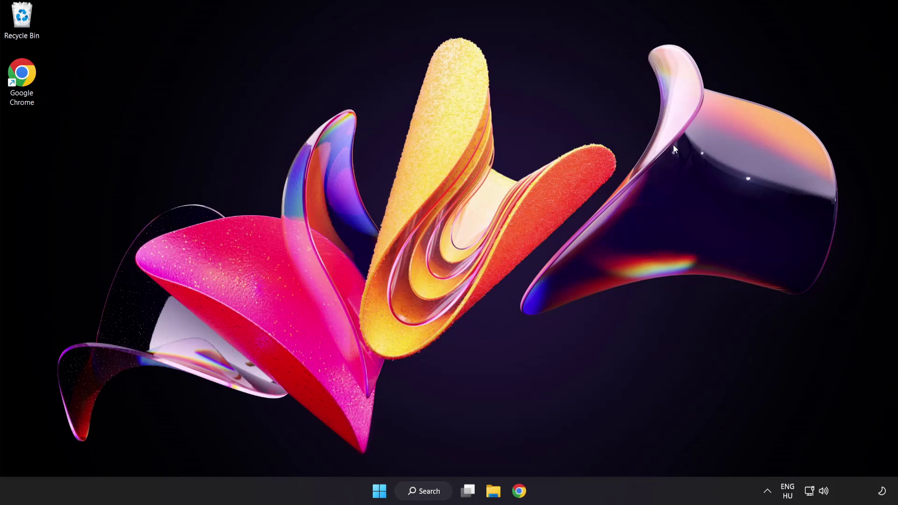
Step: Search 'update', run Windows Update's check until it reports up to date, then close Settings
left_click(427, 491)
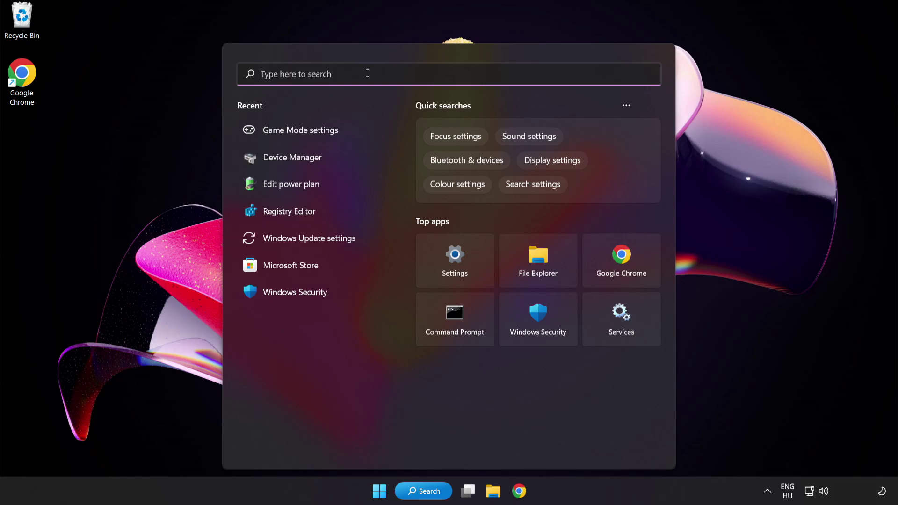
type("update")
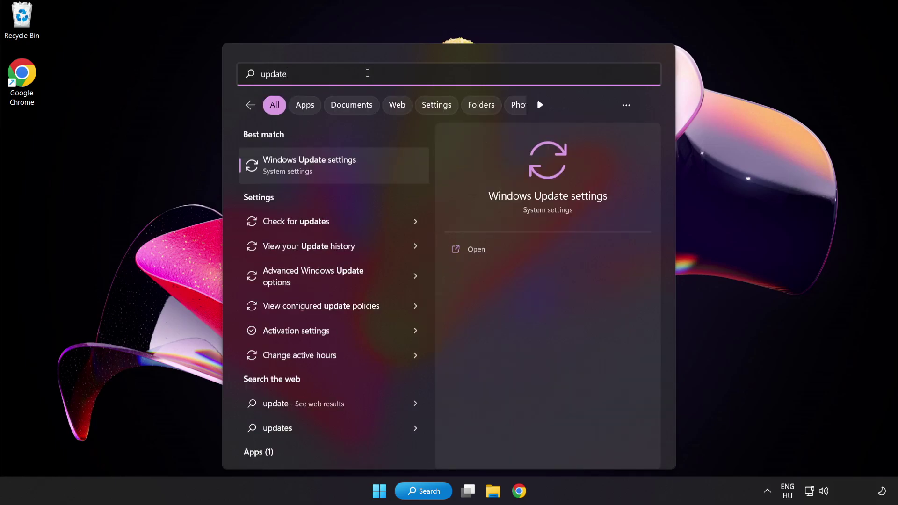
left_click(369, 162)
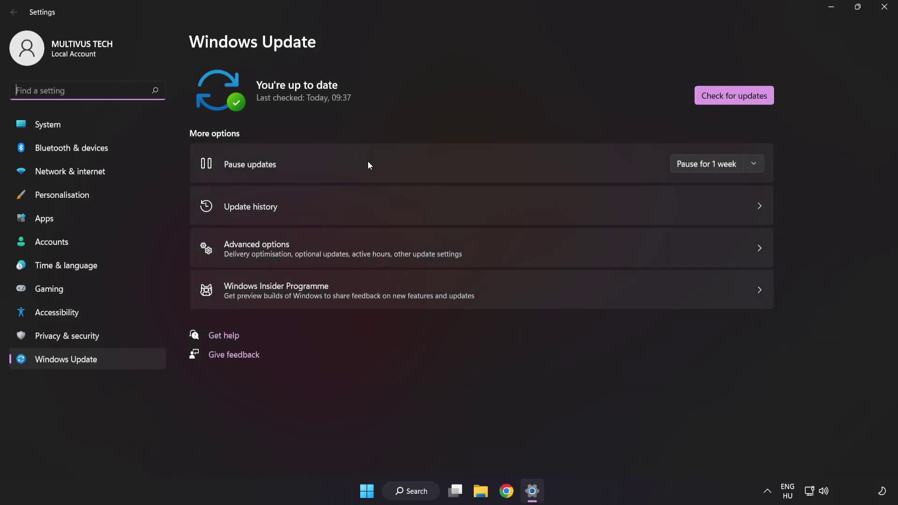
left_click(733, 99)
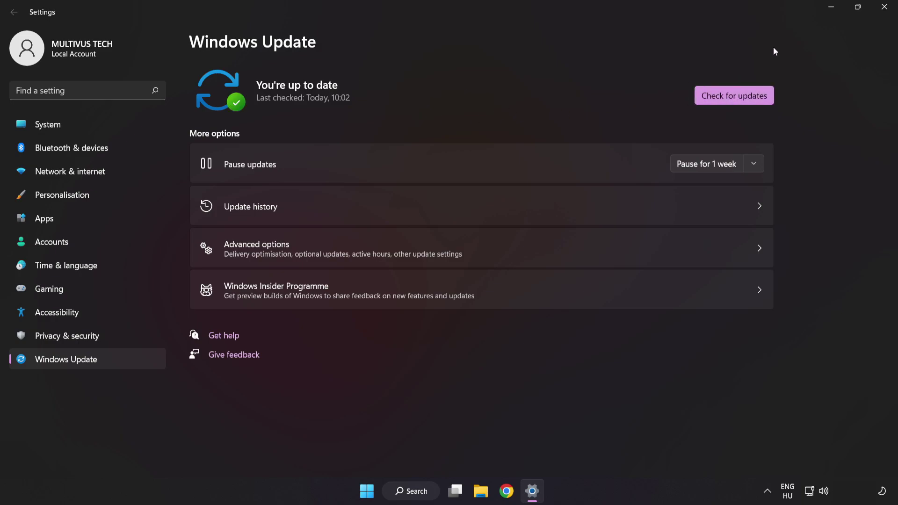
left_click(882, 8)
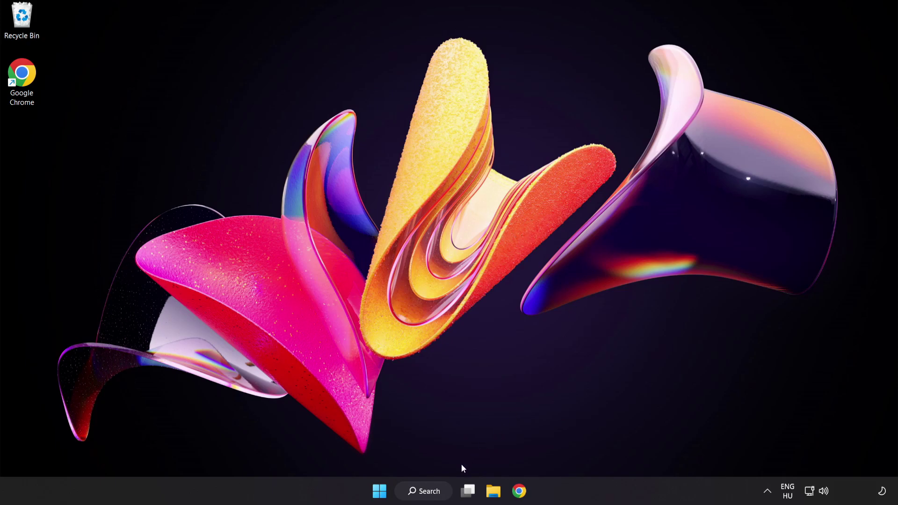
Step: Search for 'regedit' from the taskbar and launch Registry Editor from Best match
left_click(432, 493)
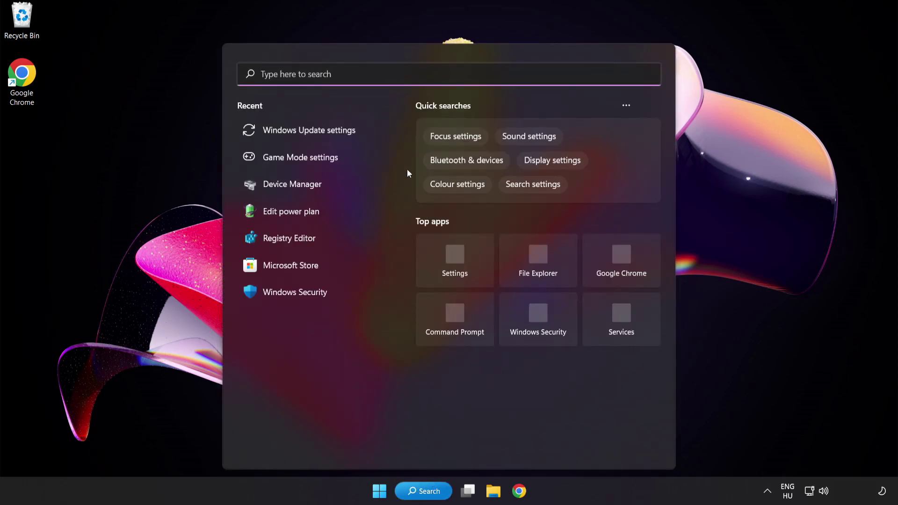
type("rege")
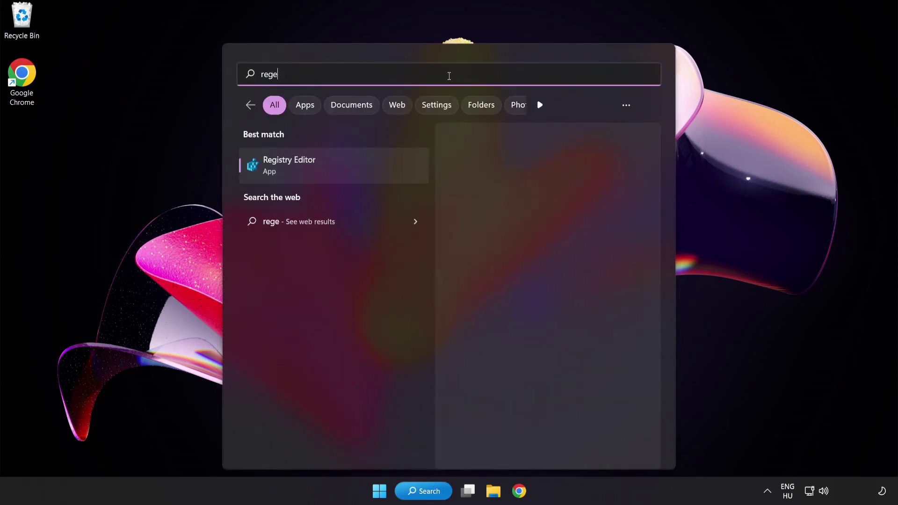
type("dit")
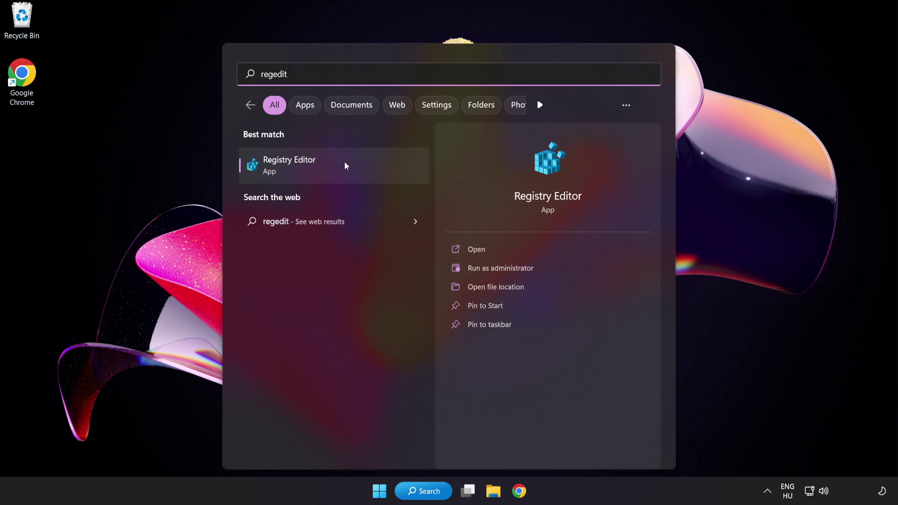
left_click(344, 166)
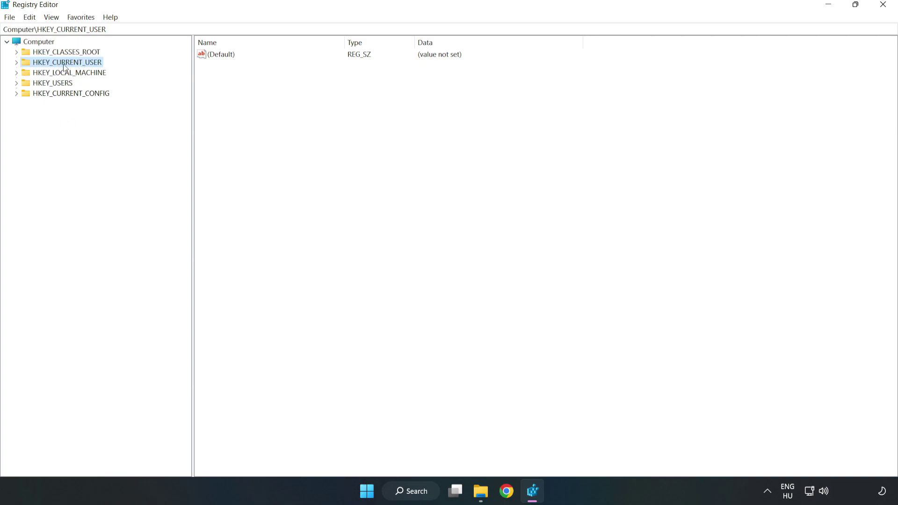
Step: Browse to HKCU\System\GameConfigStore and change GameDVR_Enabled's value data to 0
left_click(16, 63)
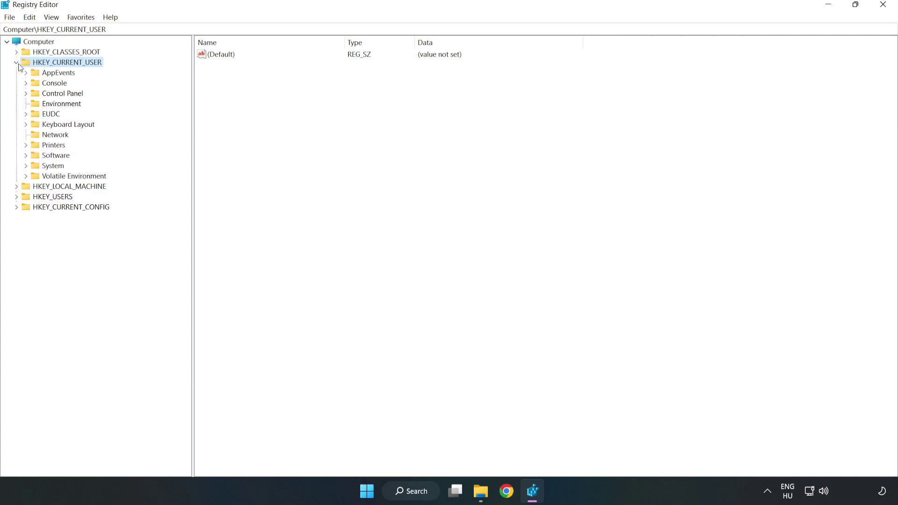
left_click(26, 167)
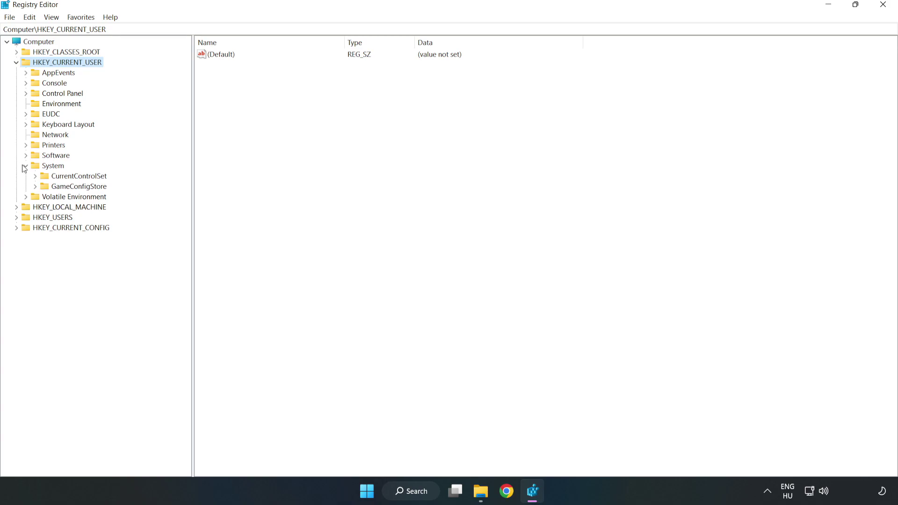
left_click(75, 188)
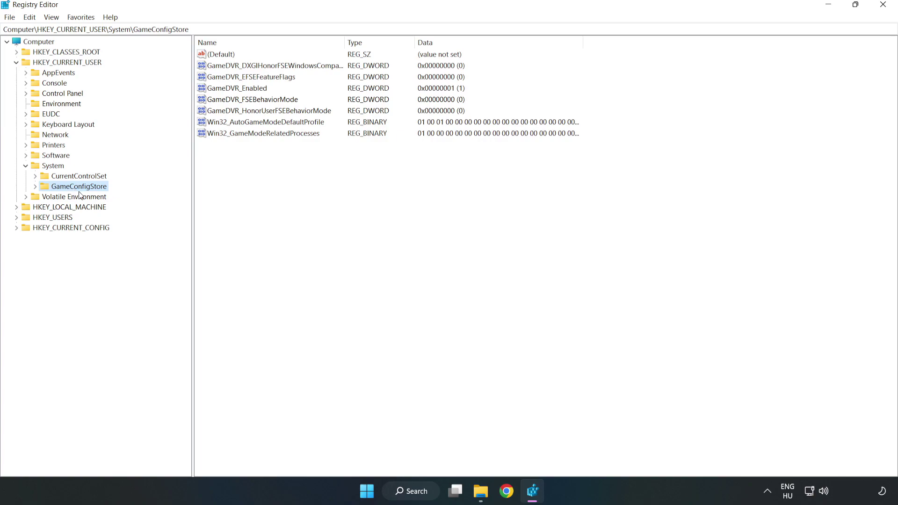
left_click(220, 92)
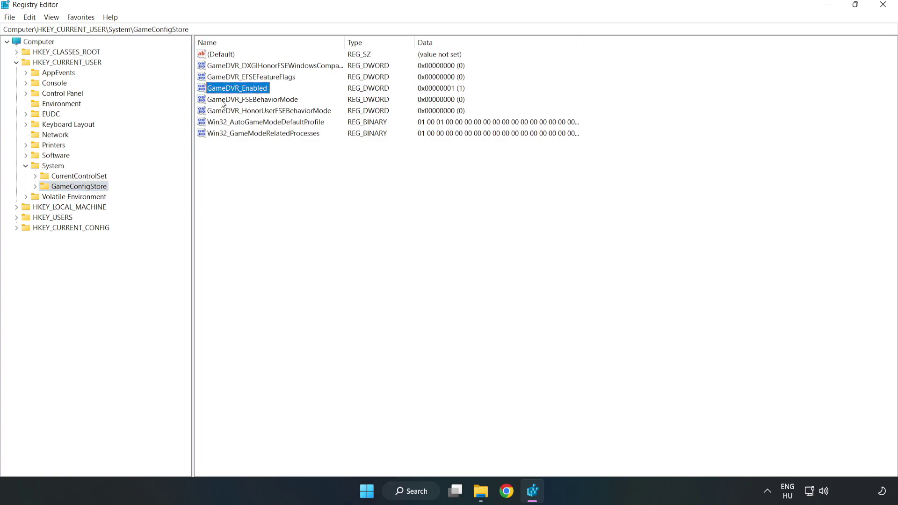
right_click(245, 93)
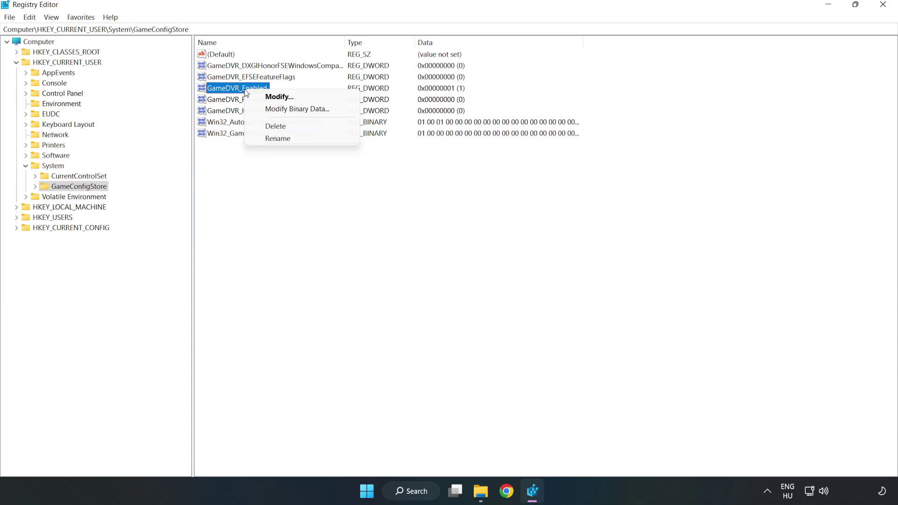
left_click(285, 98)
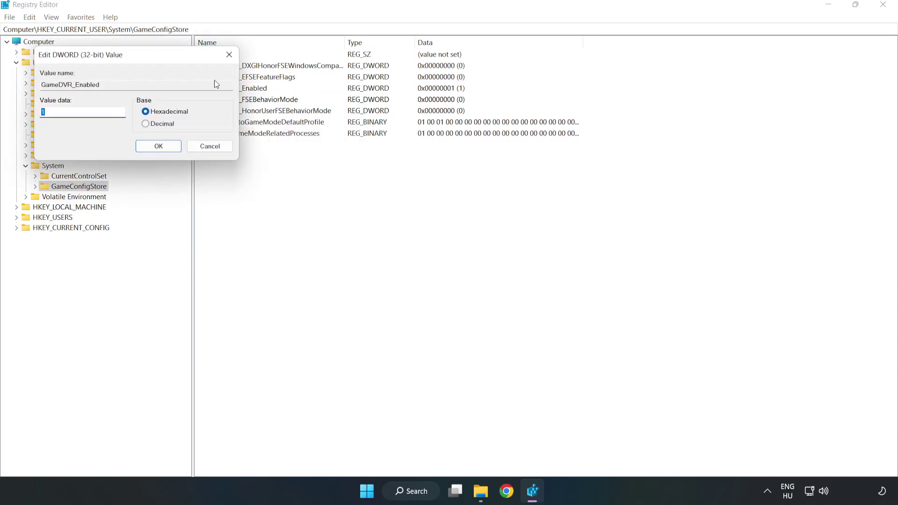
left_click_drag(179, 64, 499, 191)
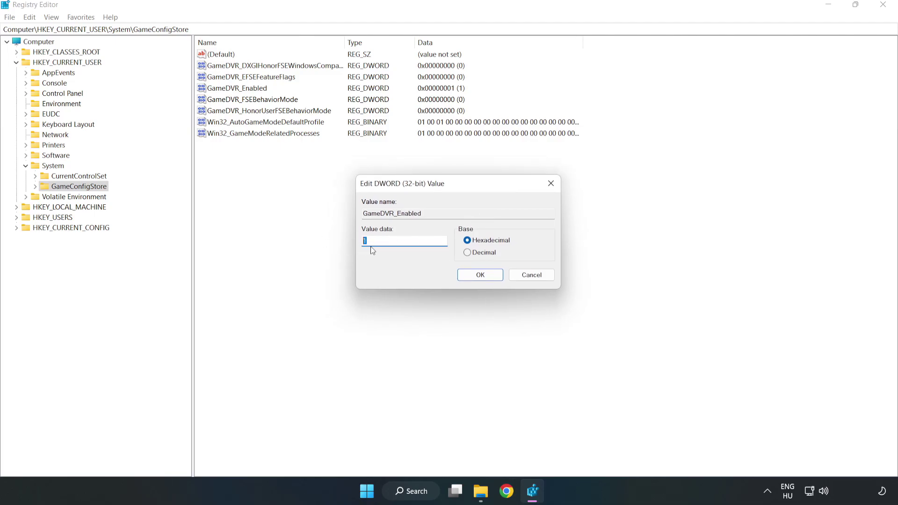
type("0")
left_click(480, 275)
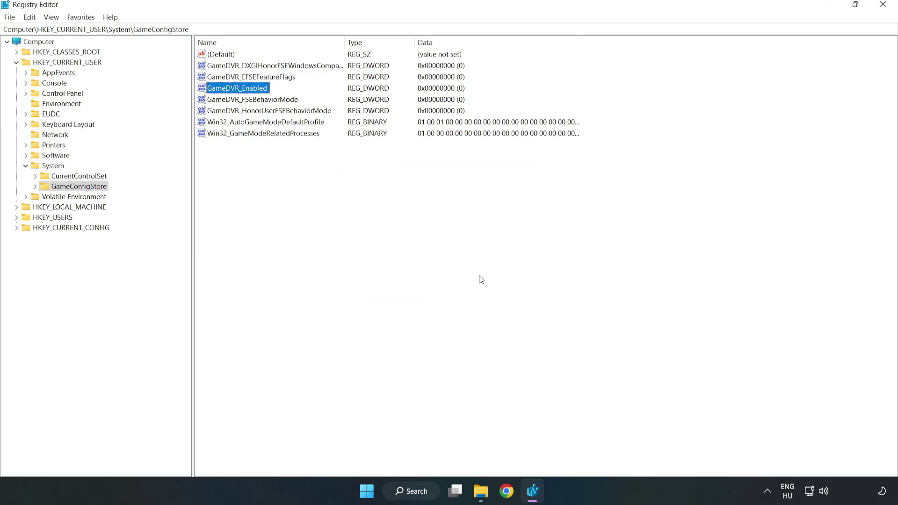
Step: Collapse HKCU and expand HKLM\SOFTWARE\Microsoft\PolicyManager\default\ApplicationManagement to select AllowGameDVR
left_click(16, 63)
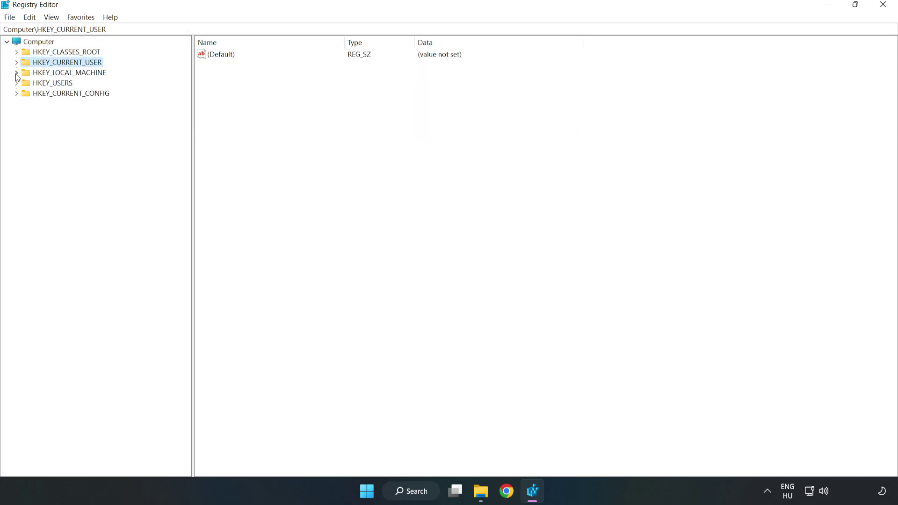
double_click(22, 74)
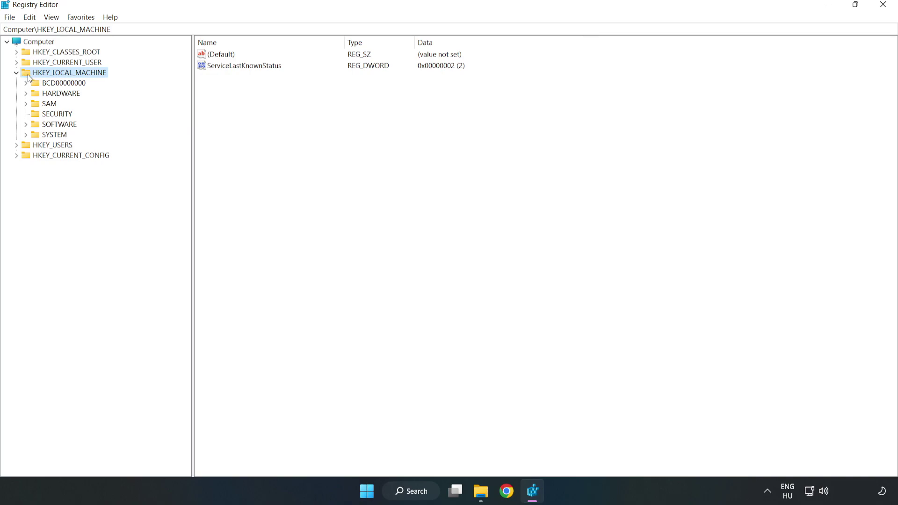
left_click(28, 124)
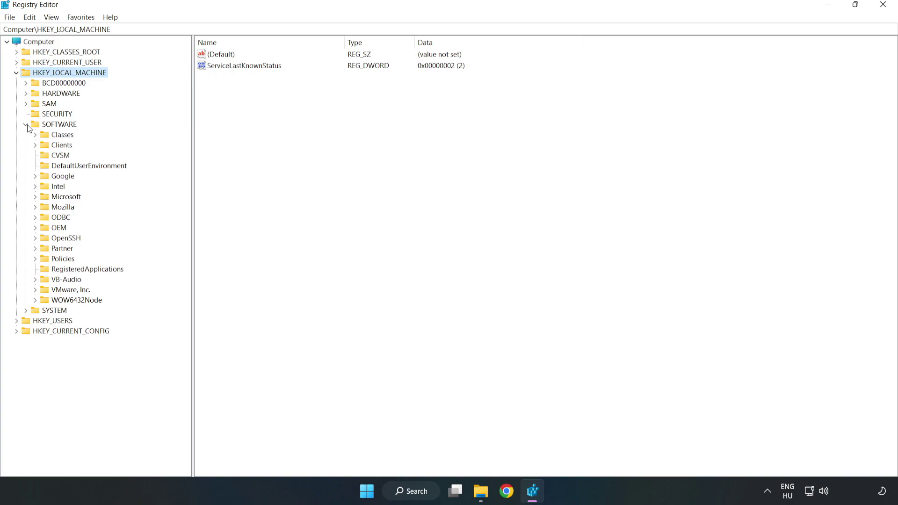
left_click(35, 197)
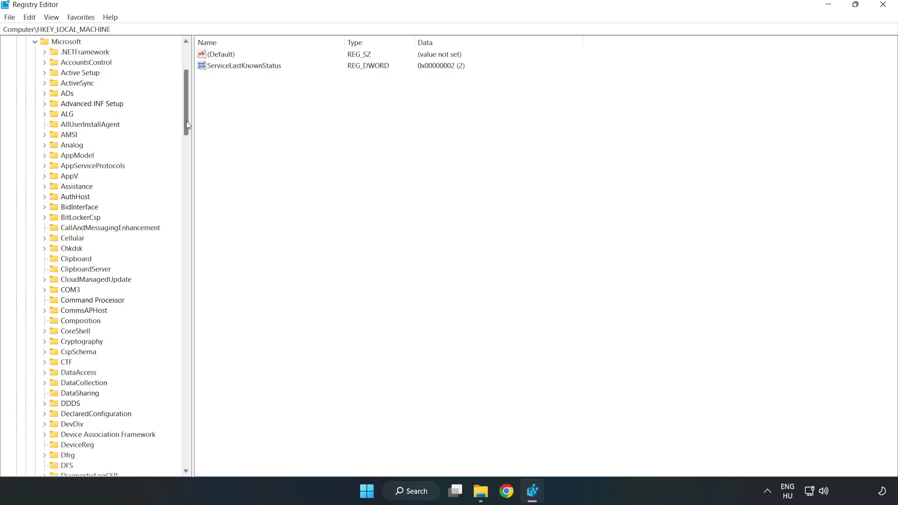
left_click_drag(186, 120, 203, 332)
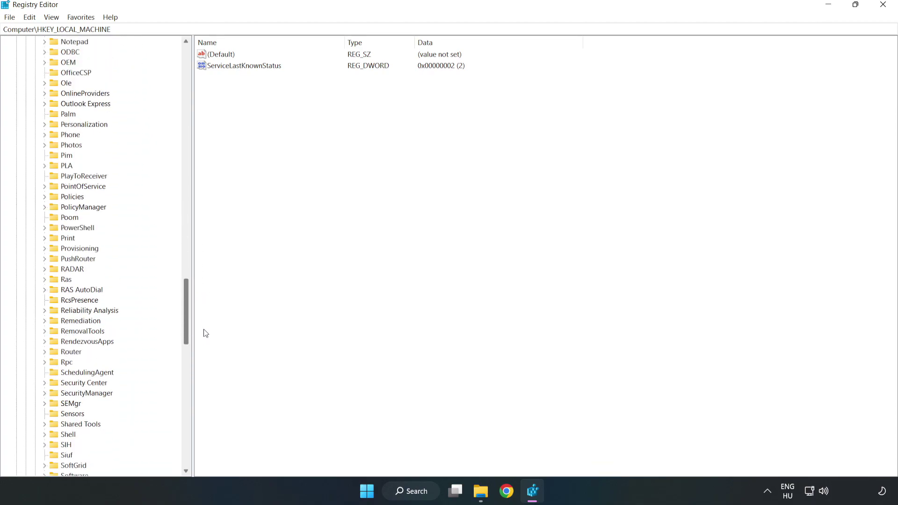
left_click(44, 207)
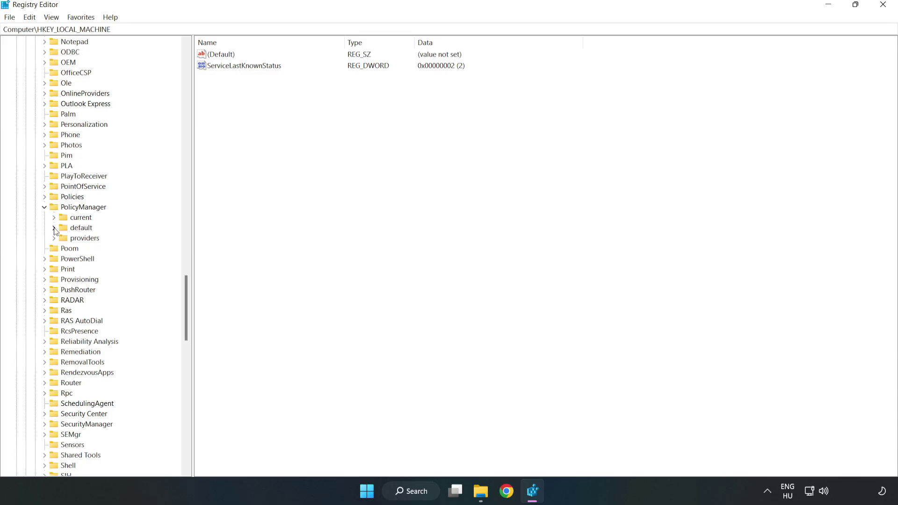
left_click(53, 228)
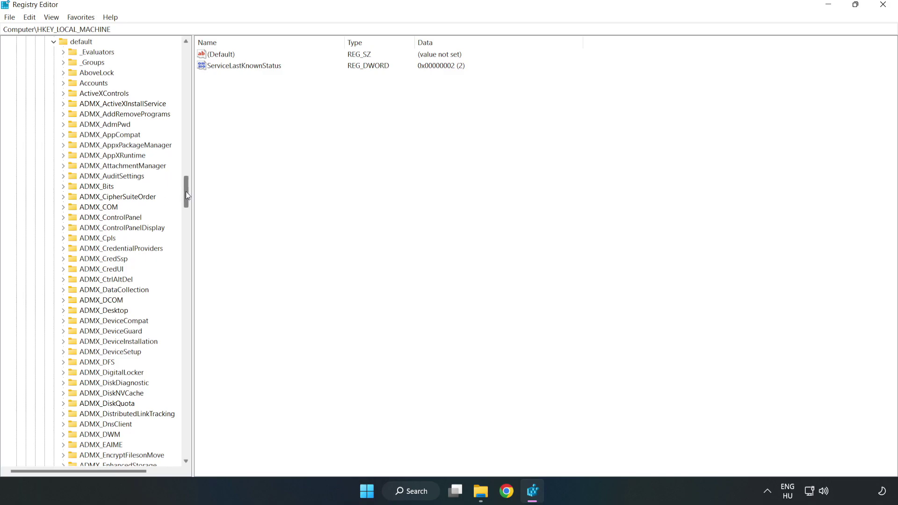
left_click_drag(186, 191, 181, 296)
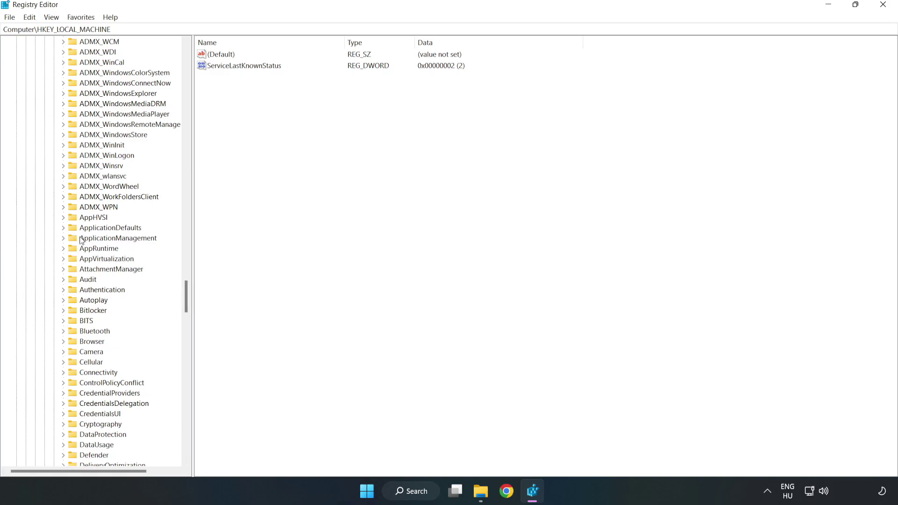
left_click(63, 238)
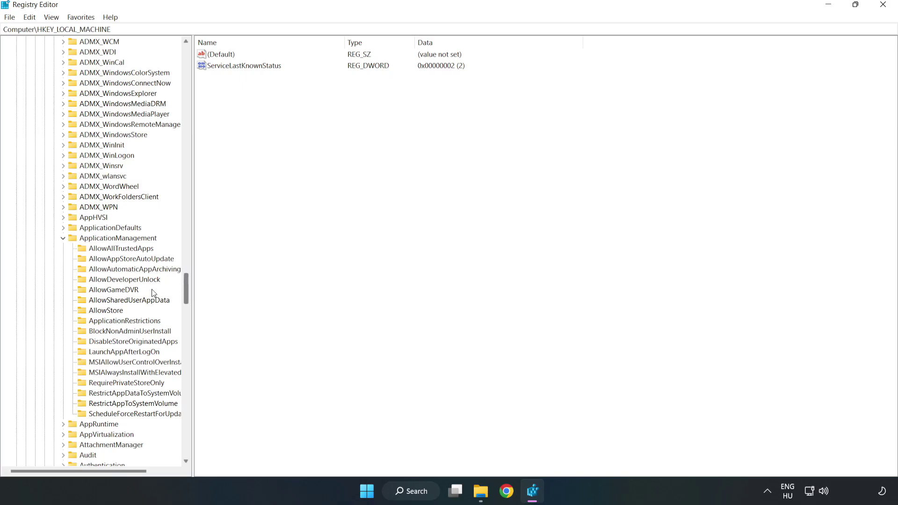
left_click(105, 291)
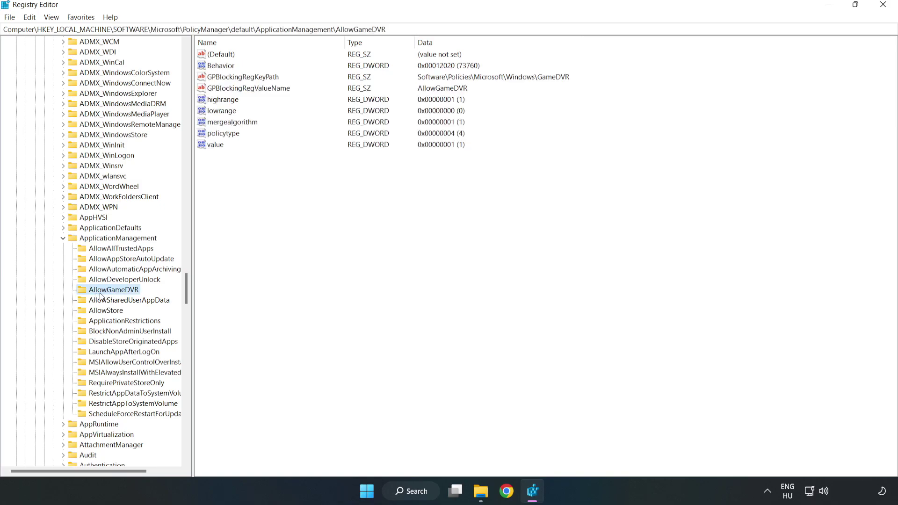
Step: Change AllowGameDVR's 'value' entry data to 0 and close Registry Editor
left_click(211, 145)
right_click(226, 149)
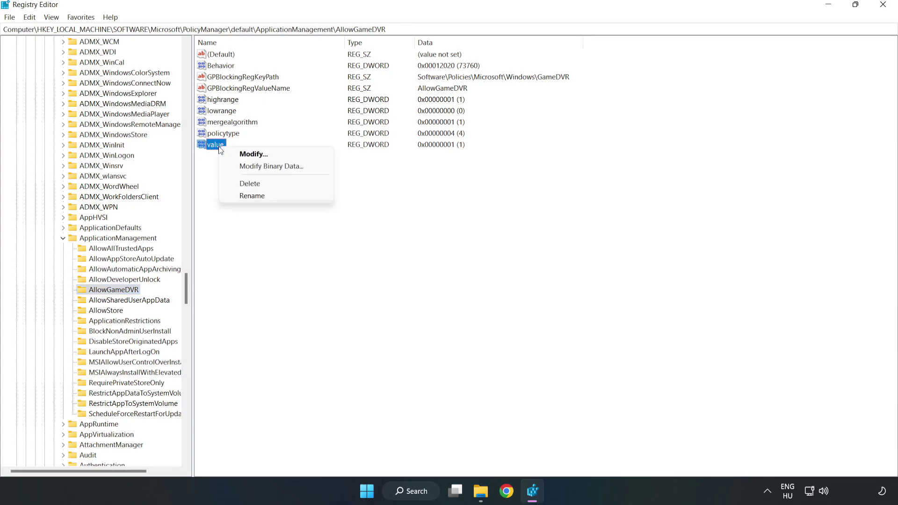
left_click(252, 154)
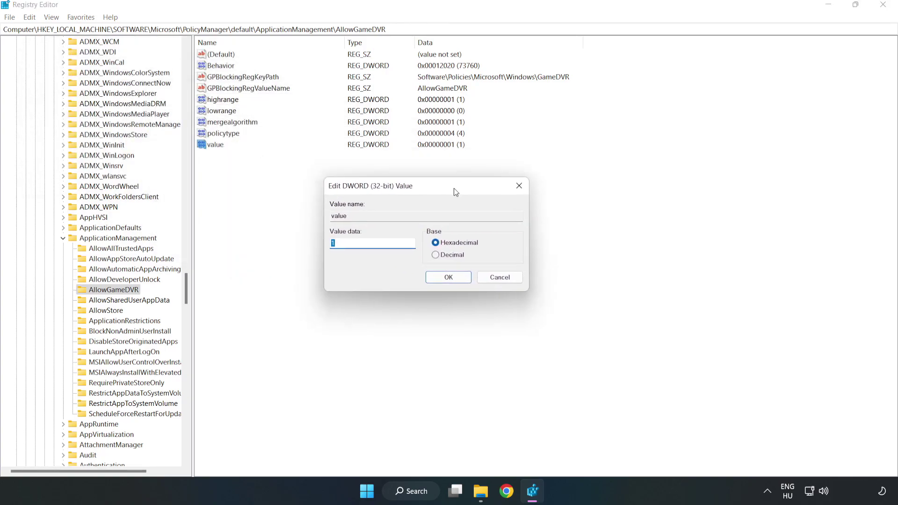
left_click_drag(455, 190, 456, 186)
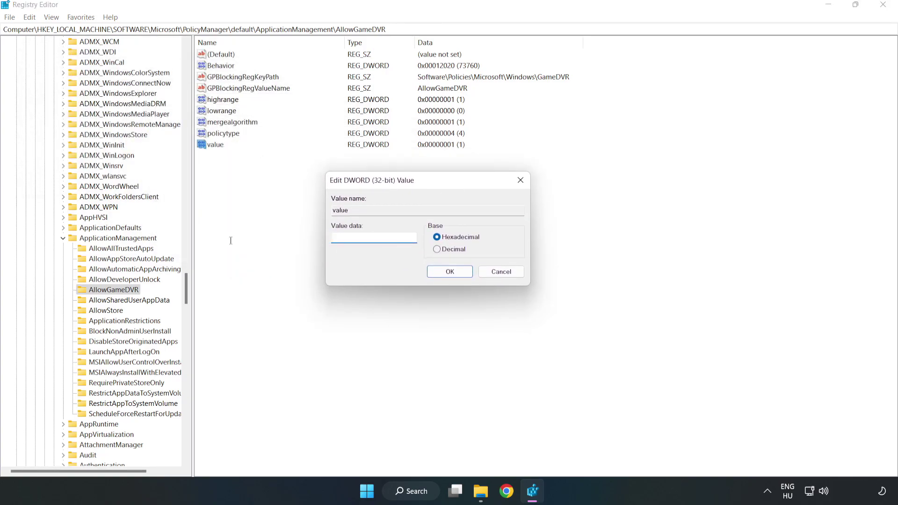
type("0")
left_click(450, 272)
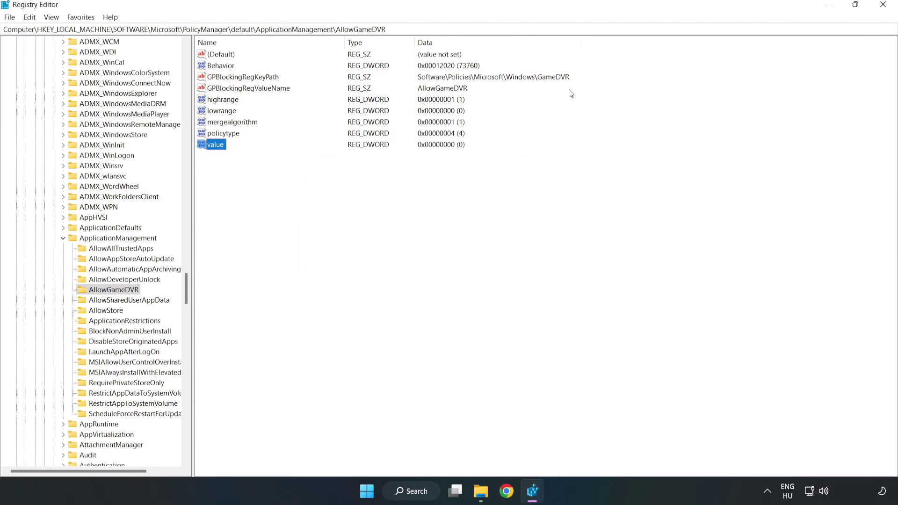
left_click(882, 8)
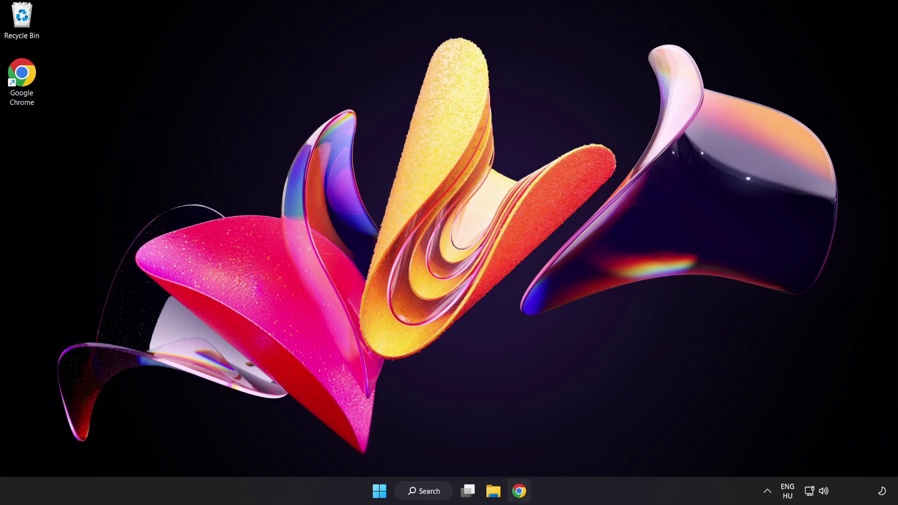
Step: Download dxwebsetup.exe from the DirectX page in Chrome and launch it
left_click(518, 495)
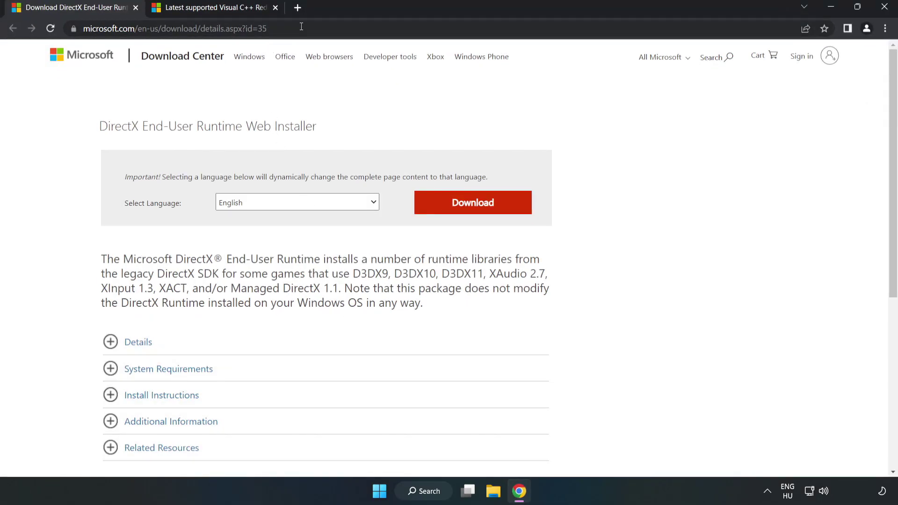
left_click(176, 28)
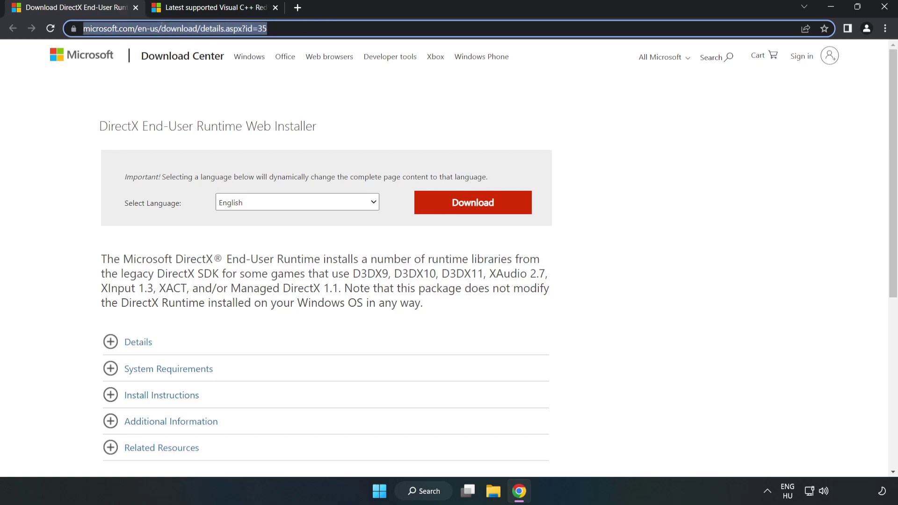
left_click(364, 111)
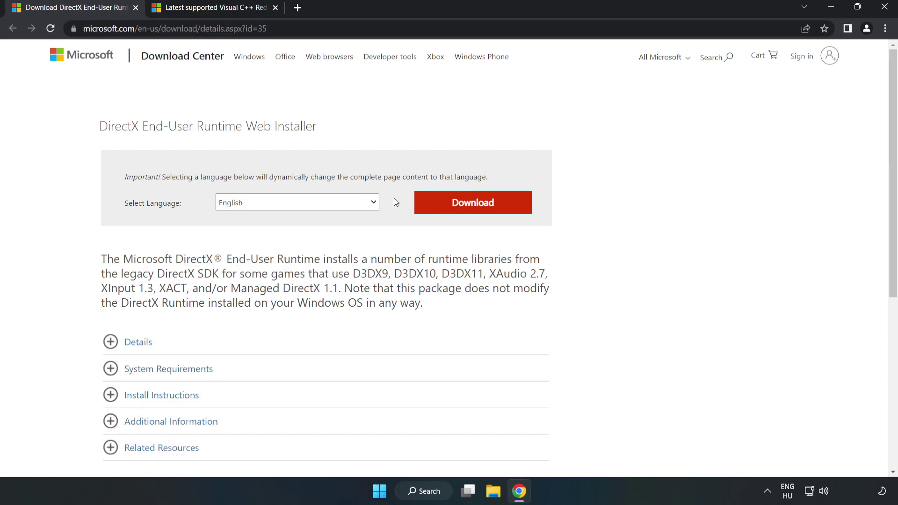
left_click(478, 213)
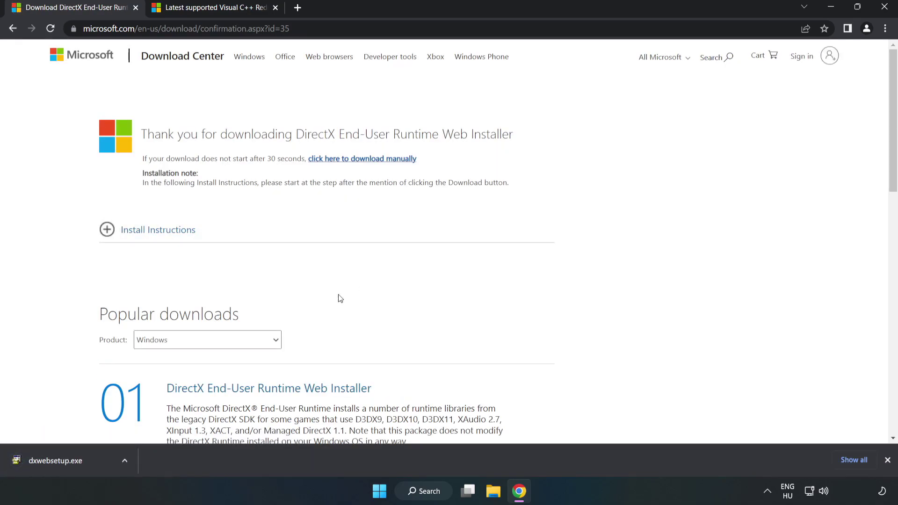
left_click(90, 463)
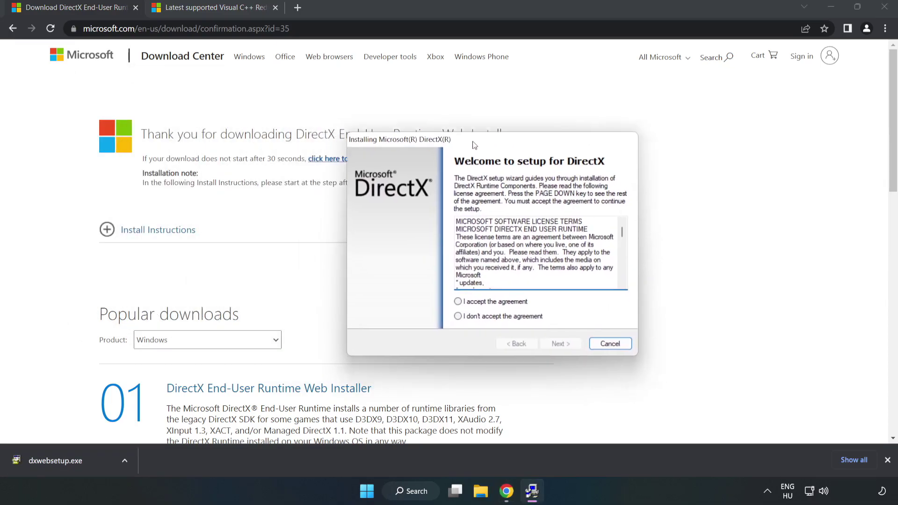
Step: Accept the DirectX license, leave the Bing Bar unchecked, and finish the runtime setup
left_click_drag(577, 220, 578, 277)
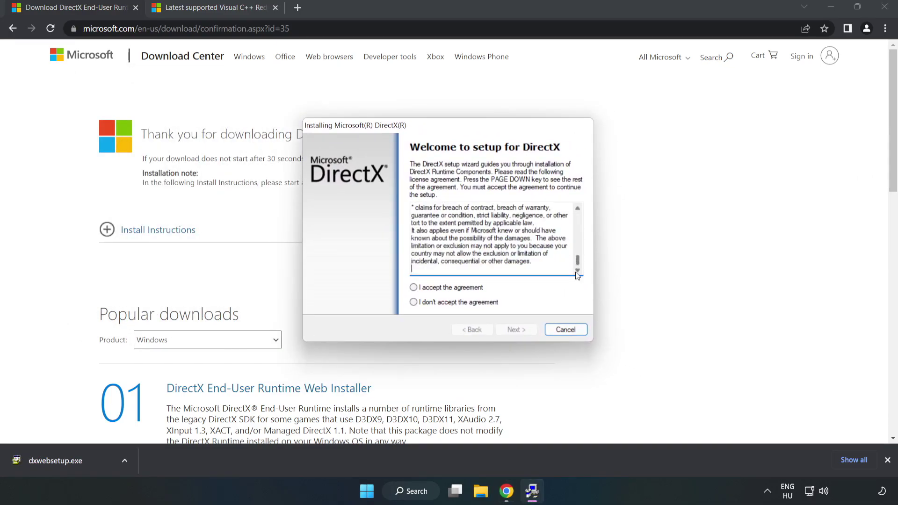
left_click(413, 287)
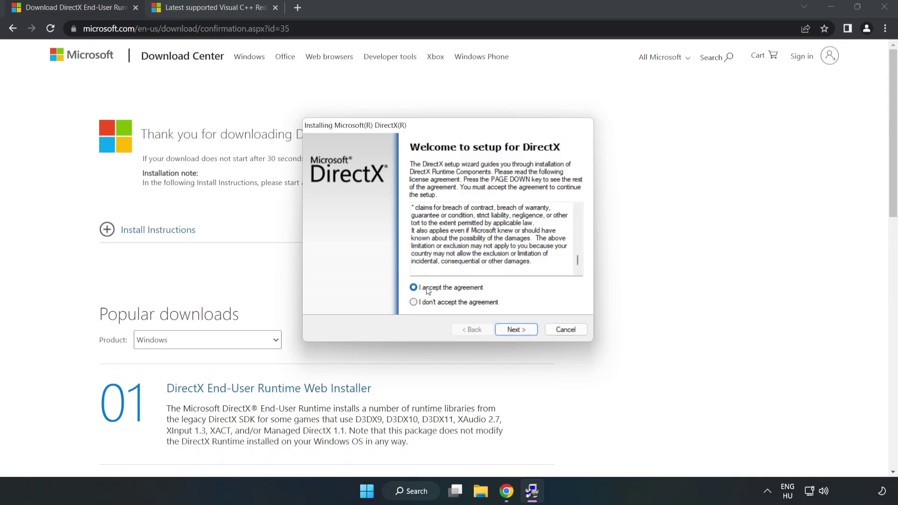
left_click(520, 330)
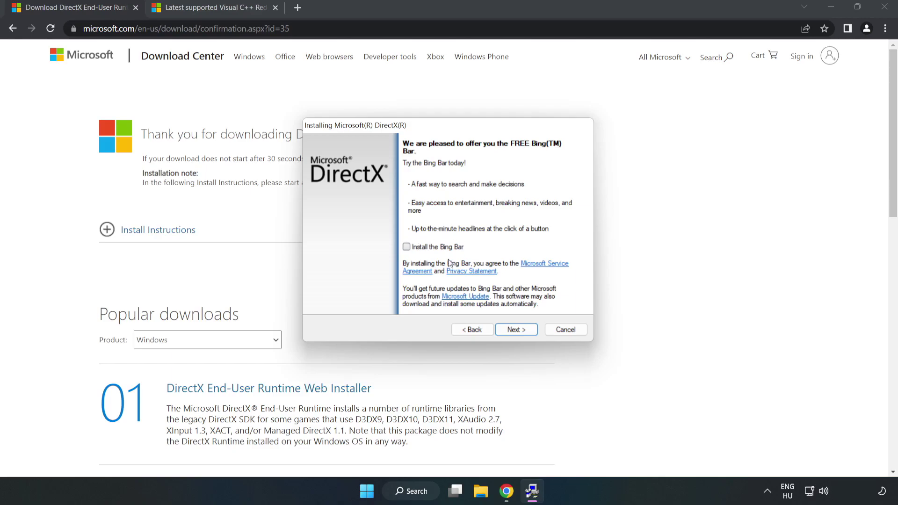
left_click(517, 327)
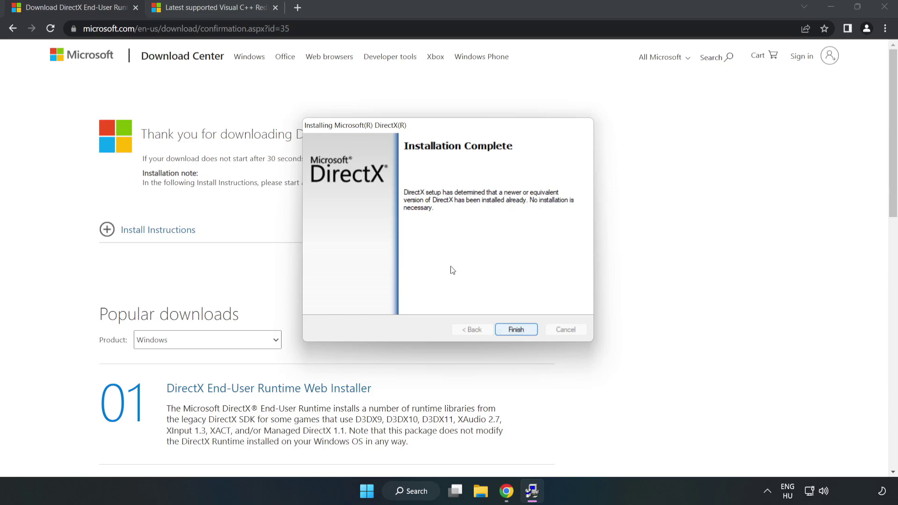
left_click(517, 330)
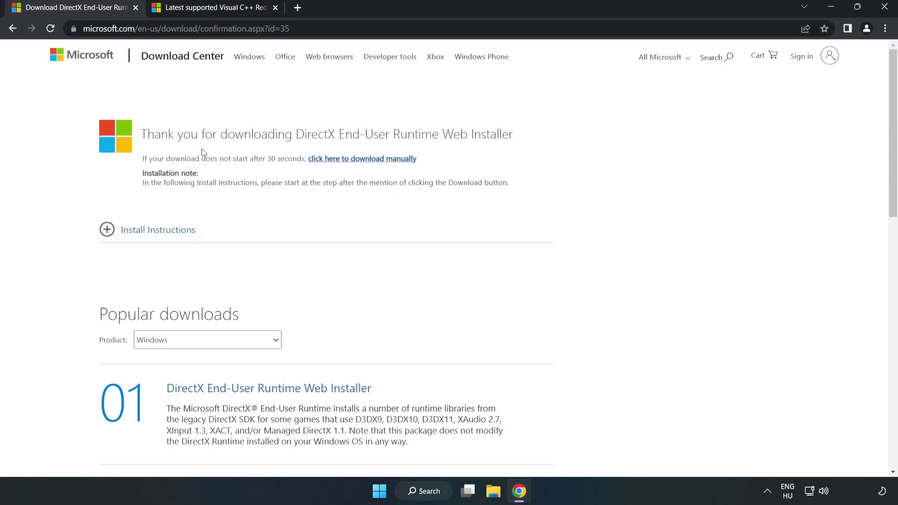
Step: Close the DirectX tab, download the vc_redist packages allowing multiple downloads, then open VC_redist.arm64.exe
left_click(135, 8)
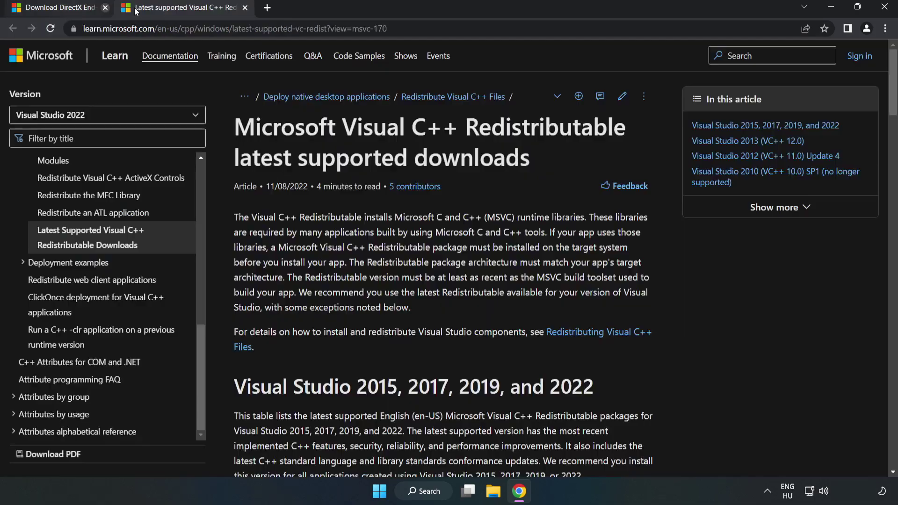
left_click(379, 28)
left_click(460, 156)
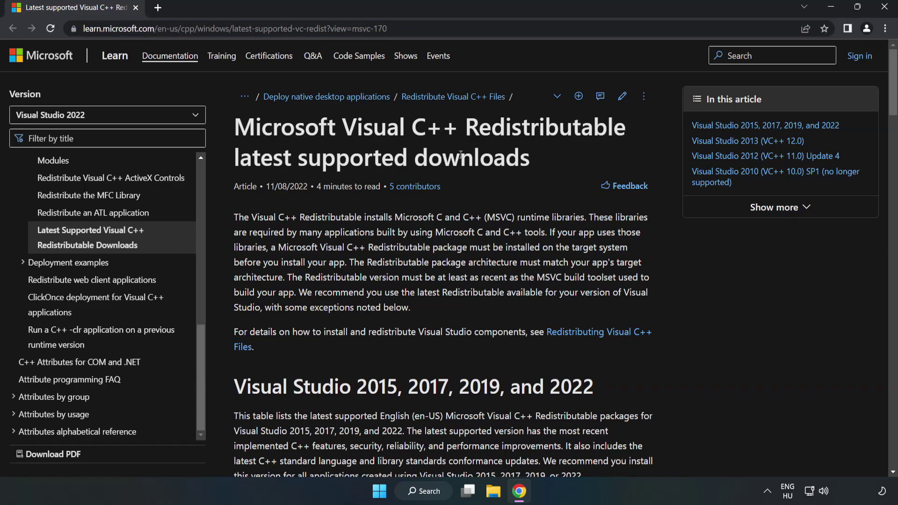
left_click_drag(894, 99, 894, 144)
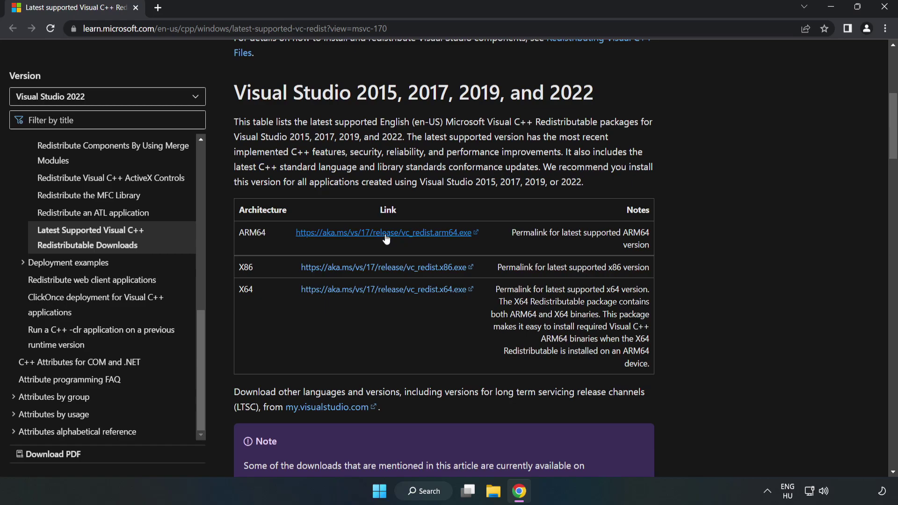
left_click(386, 237)
left_click(395, 269)
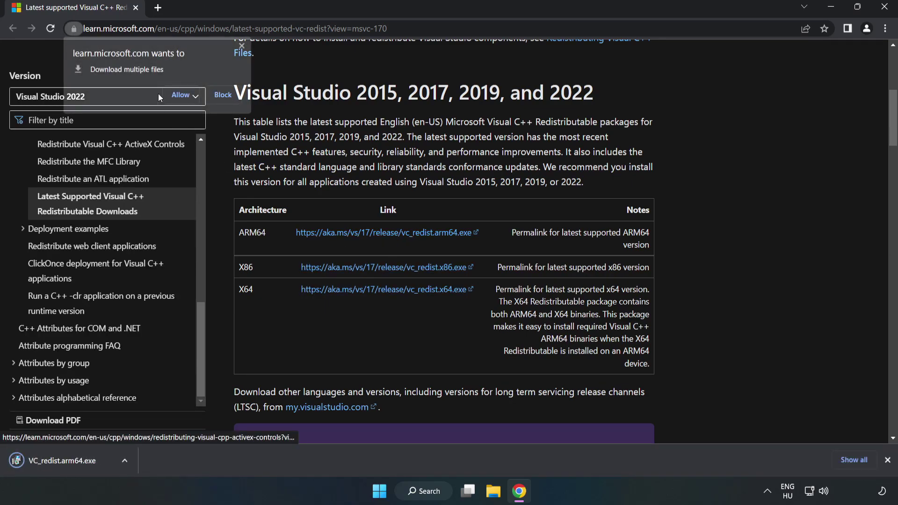
left_click(182, 95)
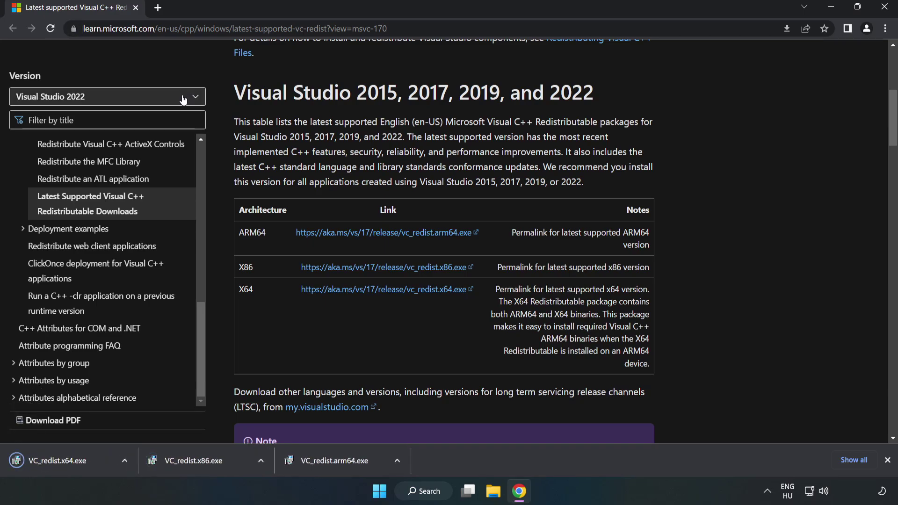
left_click(343, 464)
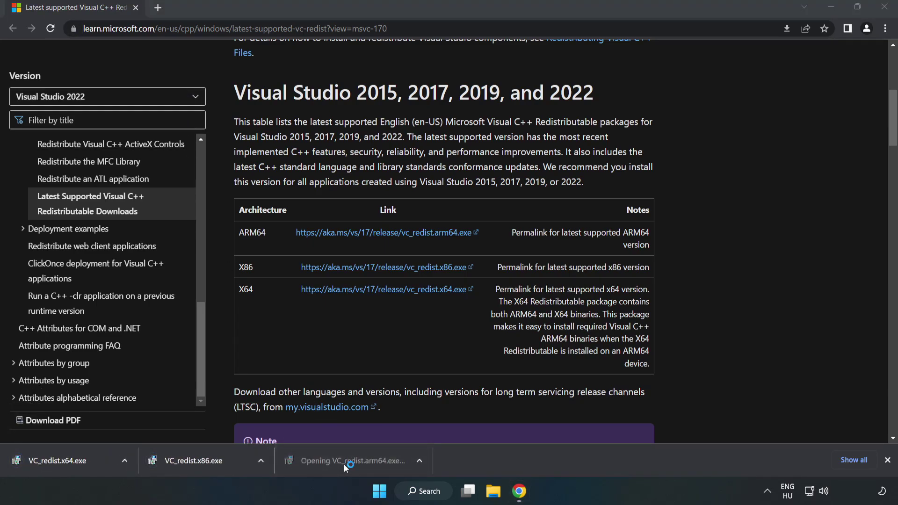
left_click_drag(576, 231, 540, 293)
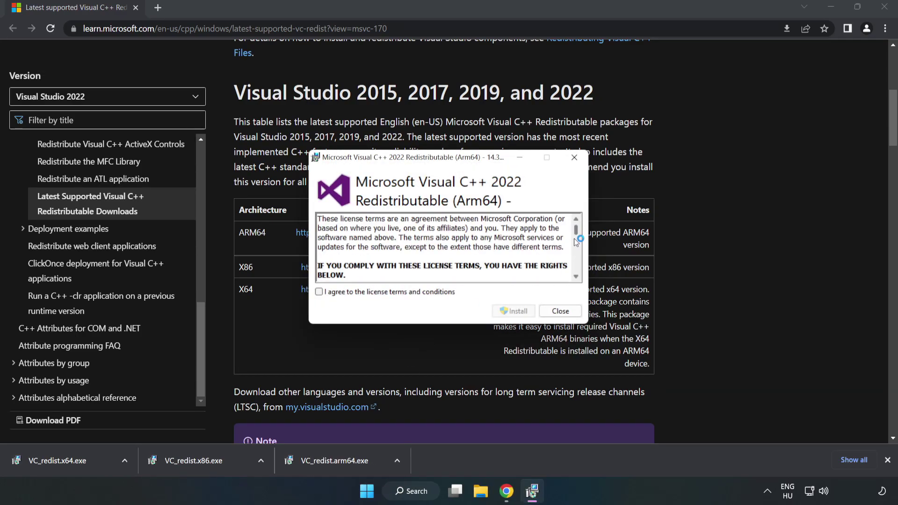
Step: Agree to the terms and attempt the ARM64 install, dismissing its unsupported failure
left_click(321, 293)
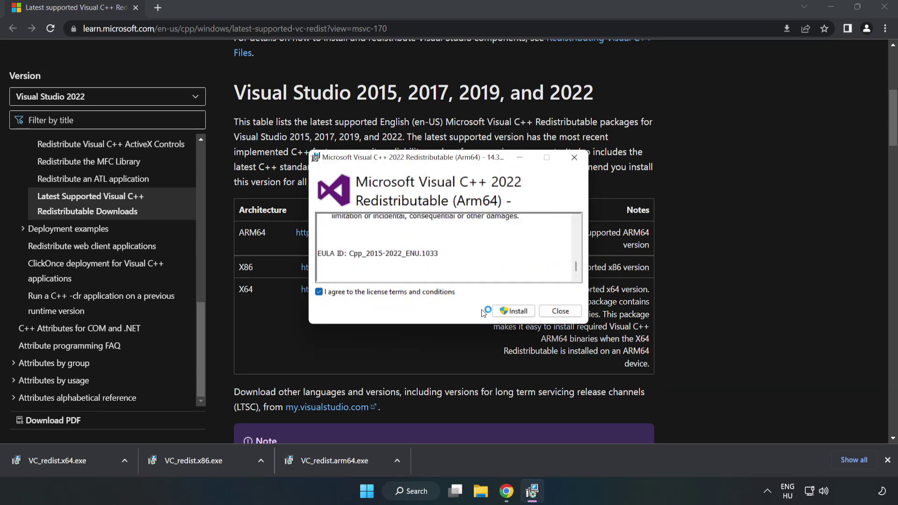
left_click(513, 315)
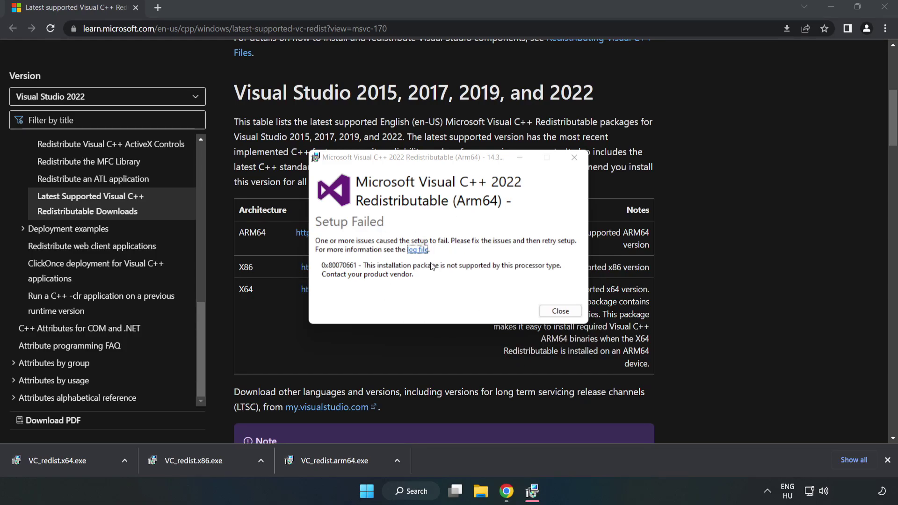
left_click(557, 312)
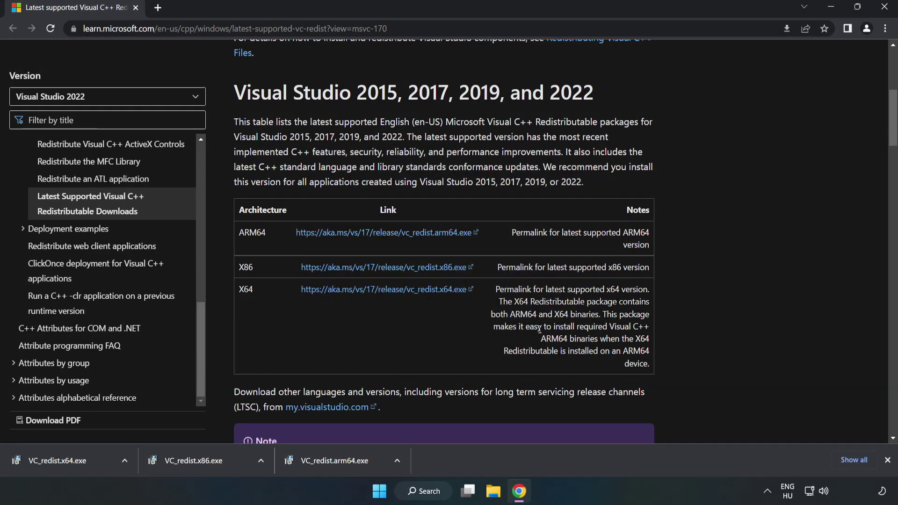
Step: Install the x86 and x64 redistributables, closing each setup after success
left_click(210, 460)
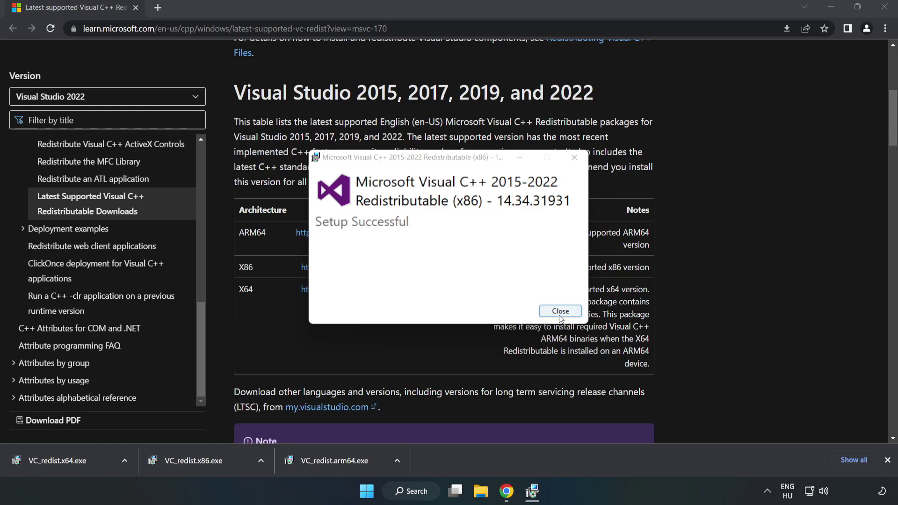
left_click(560, 311)
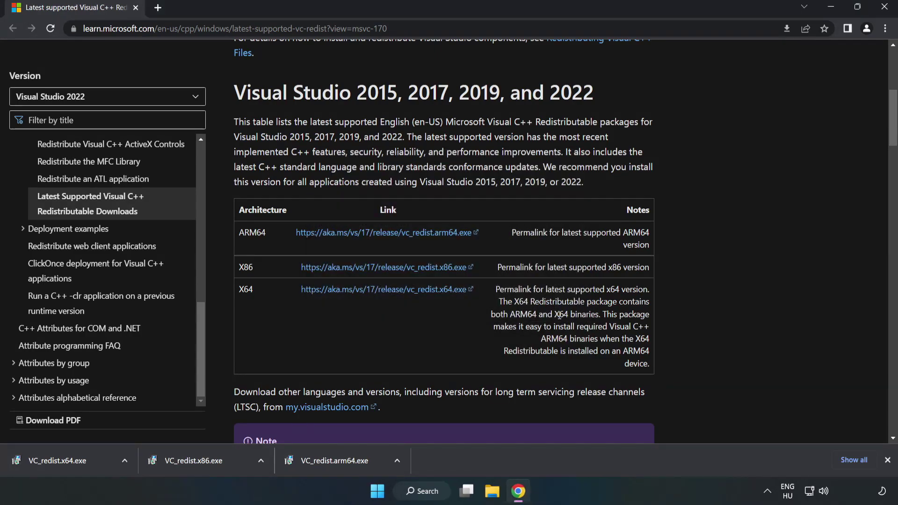
left_click(49, 458)
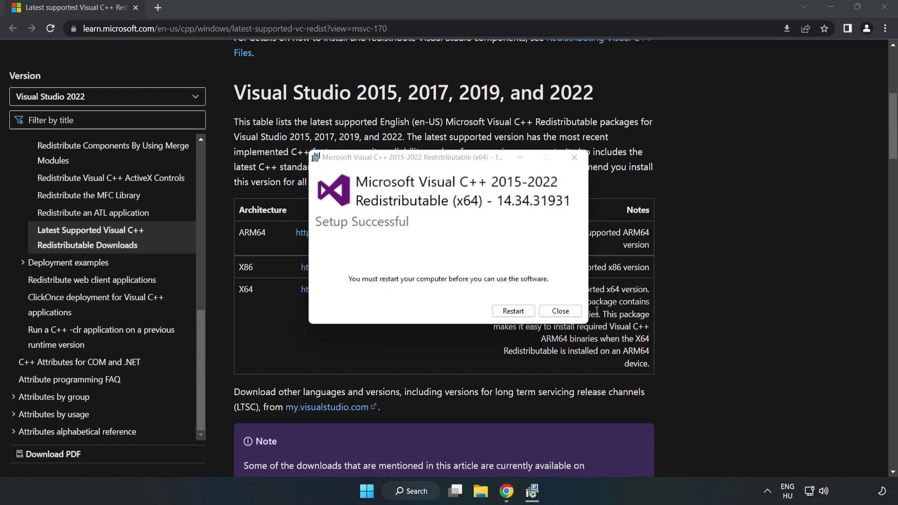
left_click(560, 312)
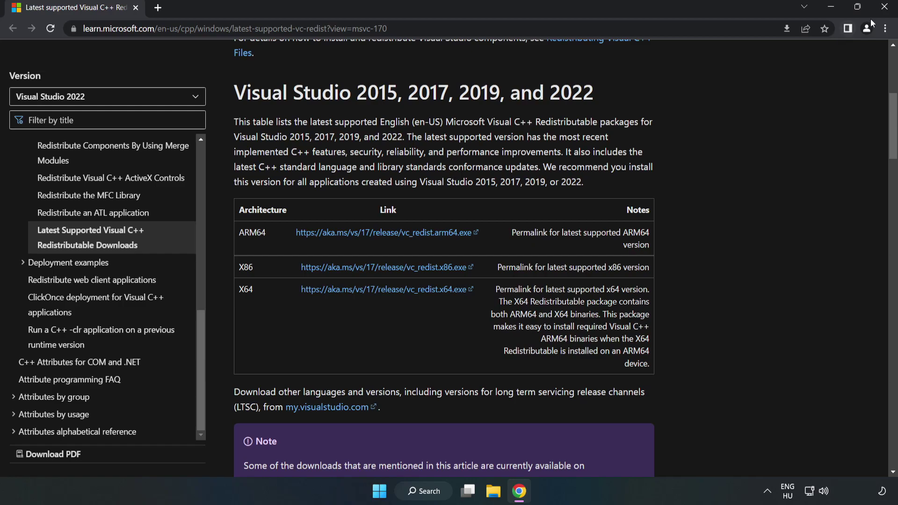
Step: Close Chrome and bring up the Start menu's power options showing Restart
left_click(885, 10)
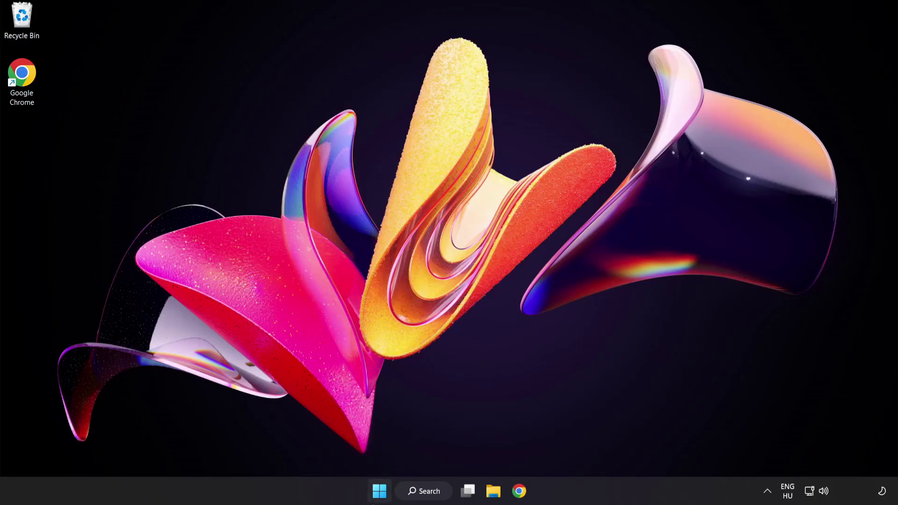
left_click(379, 491)
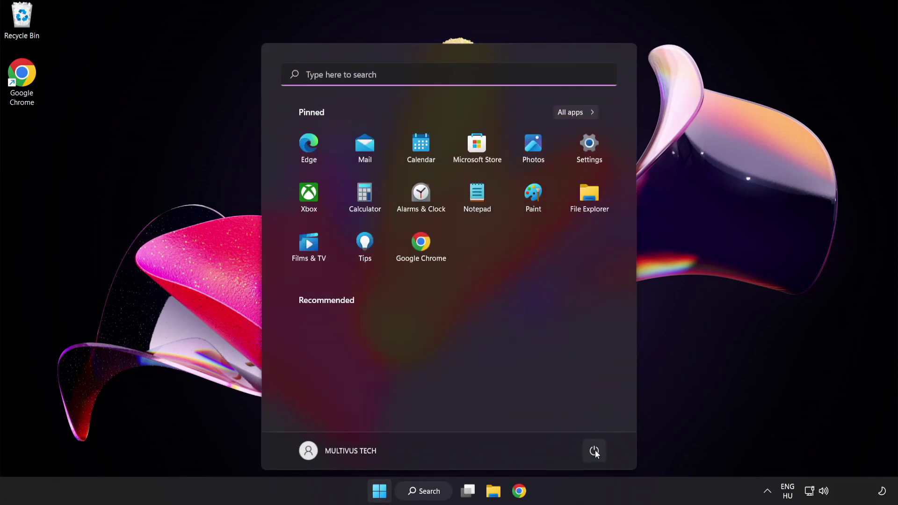
left_click(593, 450)
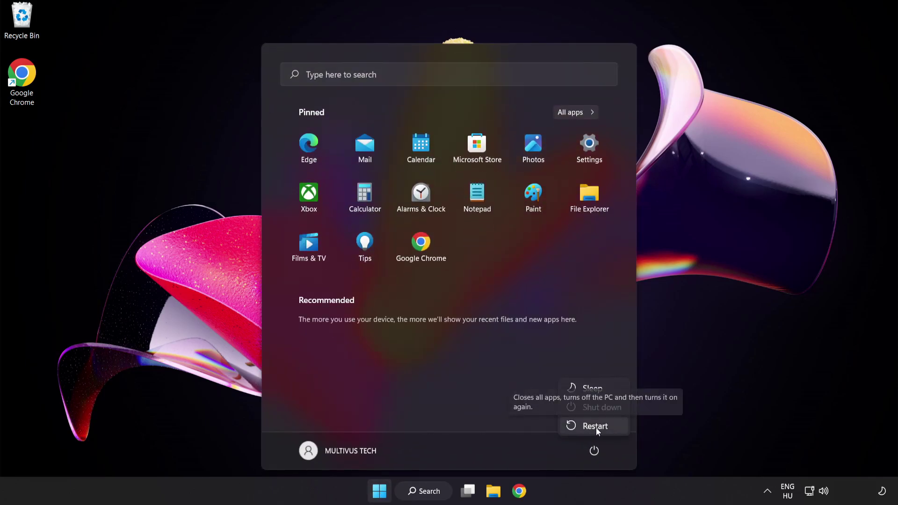